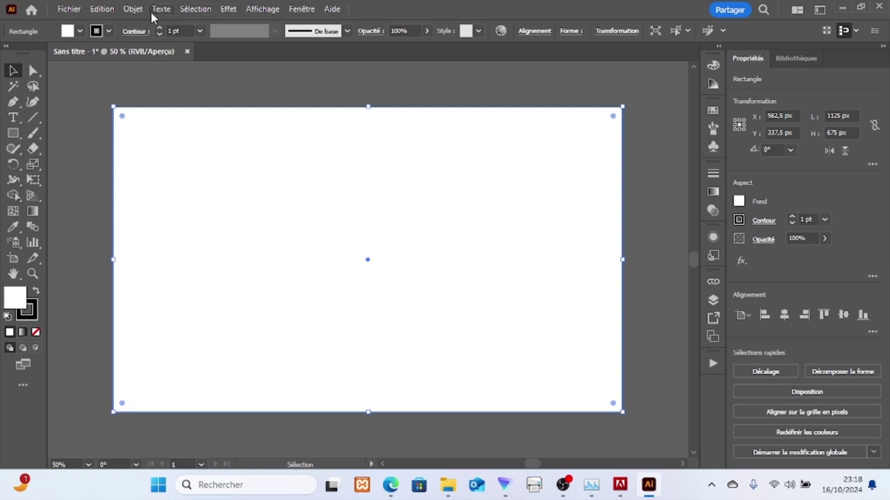
Split the white rectangle into a 1-row, 2-column grid of two 562 px halves.
click(131, 11)
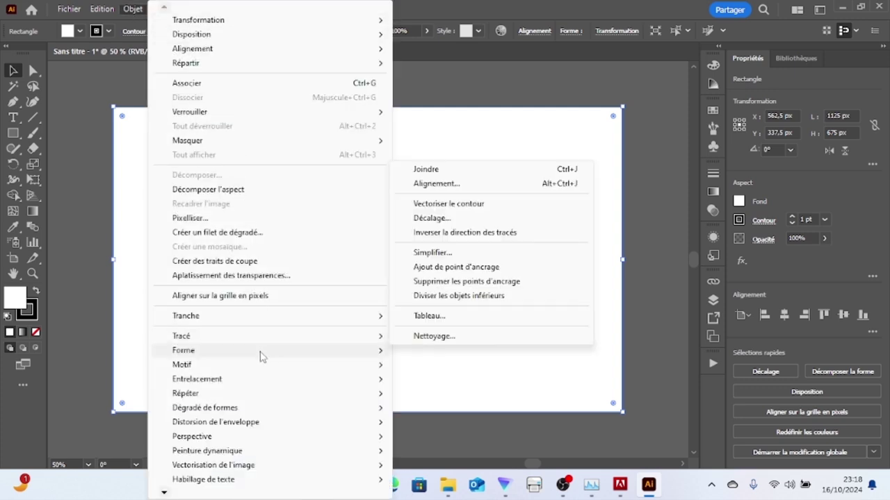
mouse_move(181, 336)
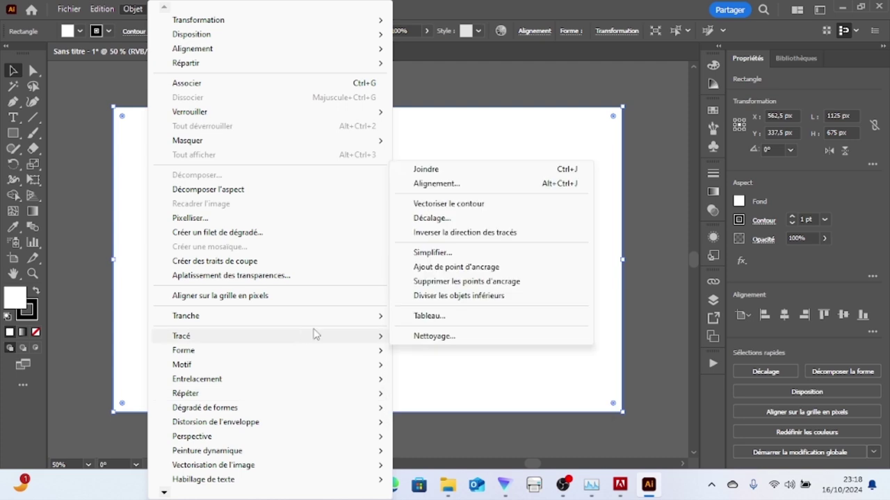
click(447, 315)
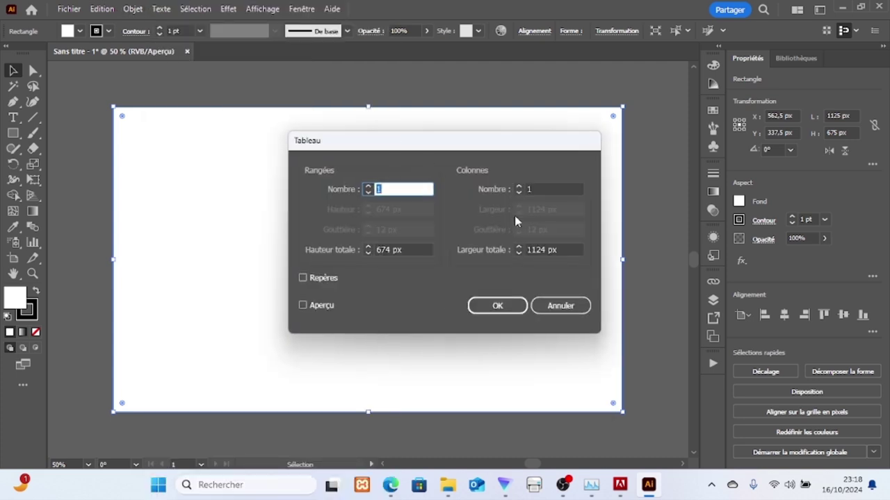
click(518, 187)
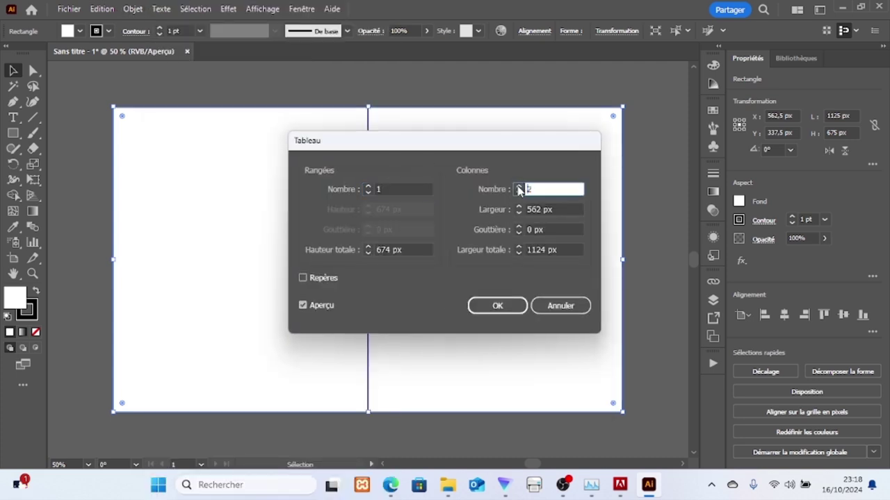
click(497, 304)
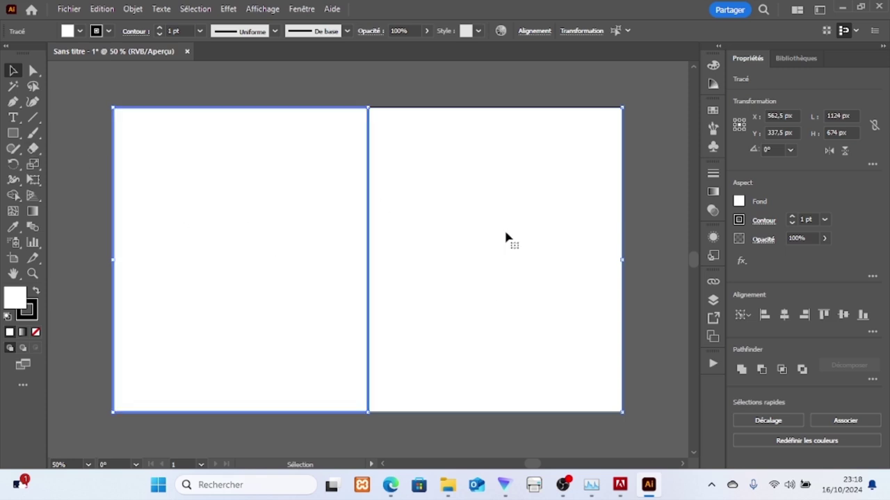
Try sampling grey onto the card, undo it, and select only the right half.
click(13, 227)
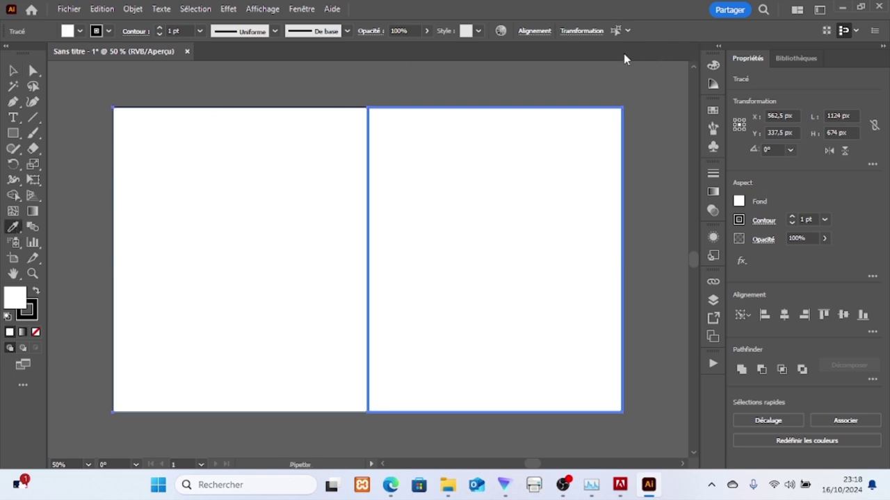
click(667, 80)
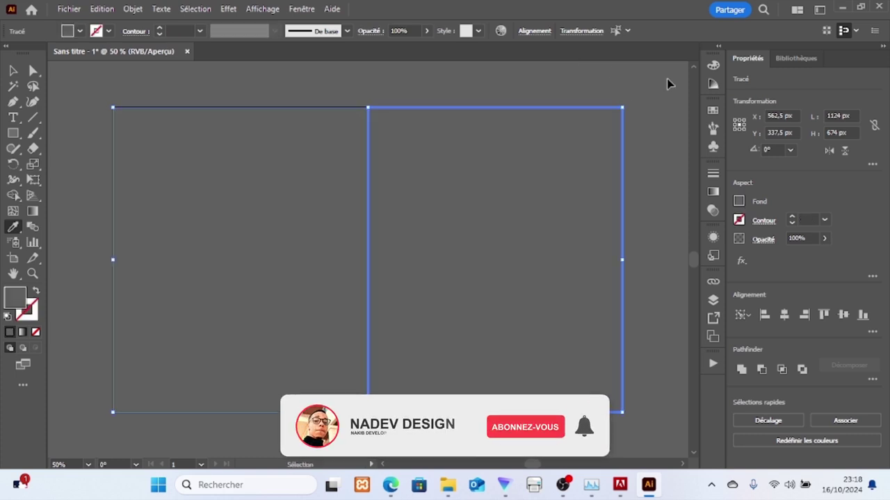
key(ctrl+z)
key(a)
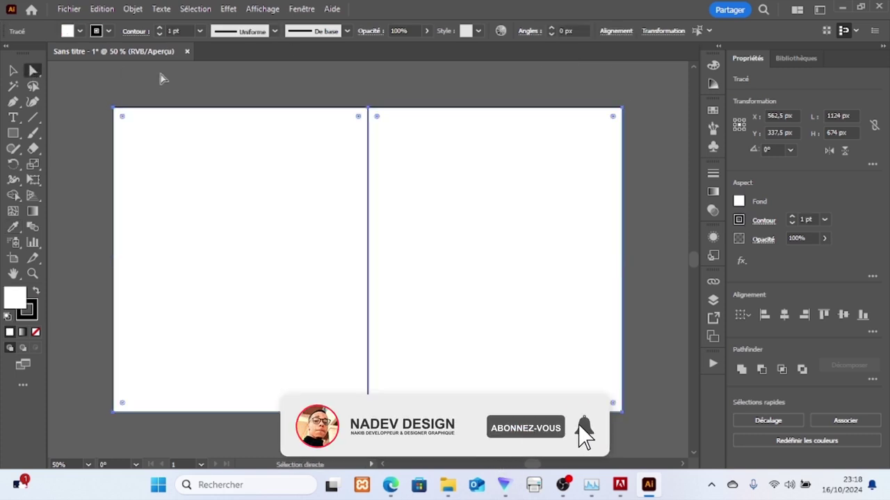
click(192, 93)
click(459, 169)
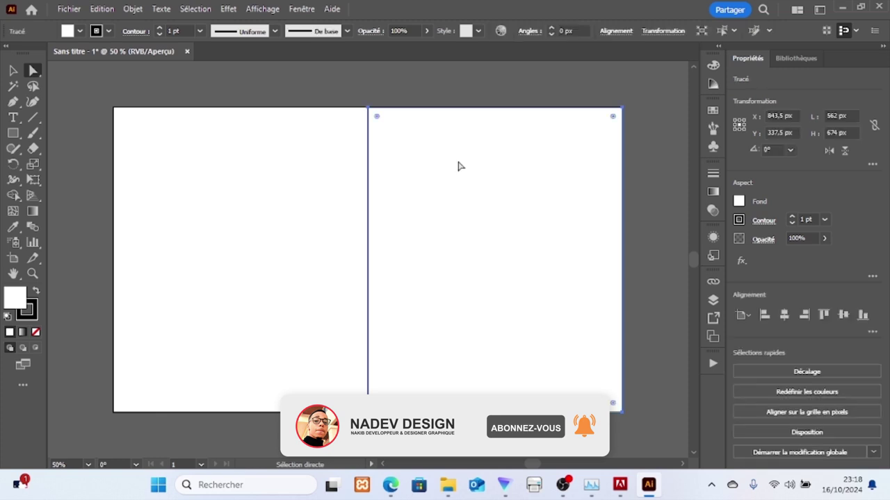
Fill the right half with sampled grey, then darken it to 494848.
click(12, 226)
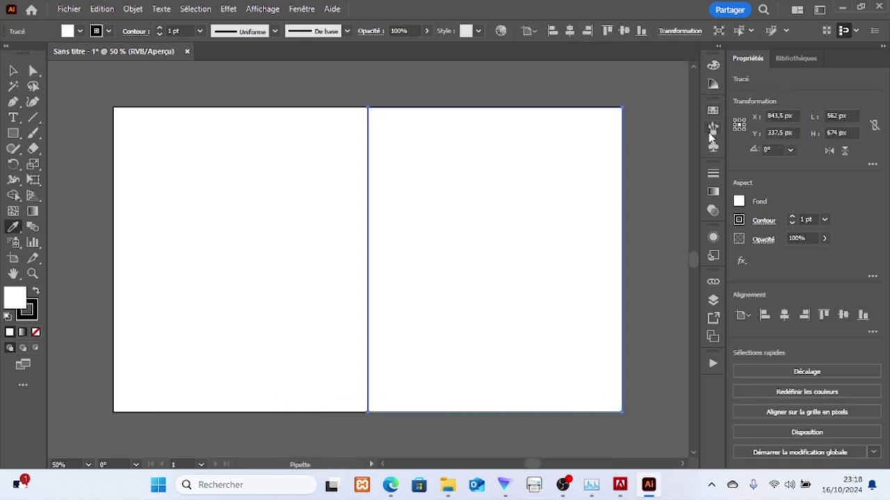
click(653, 194)
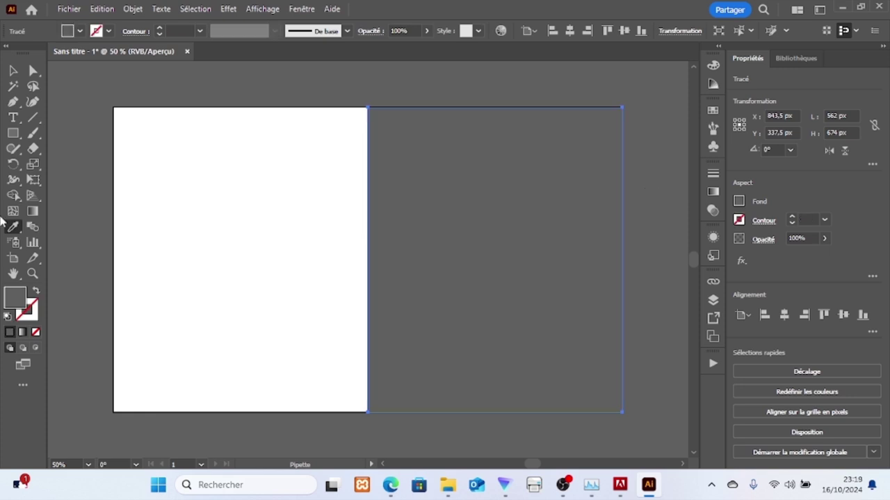
double_click(20, 305)
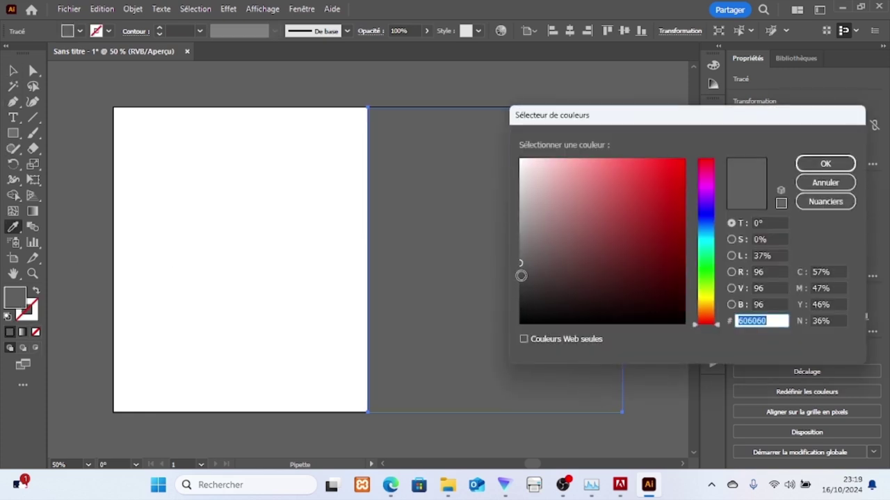
click(521, 275)
key(Return)
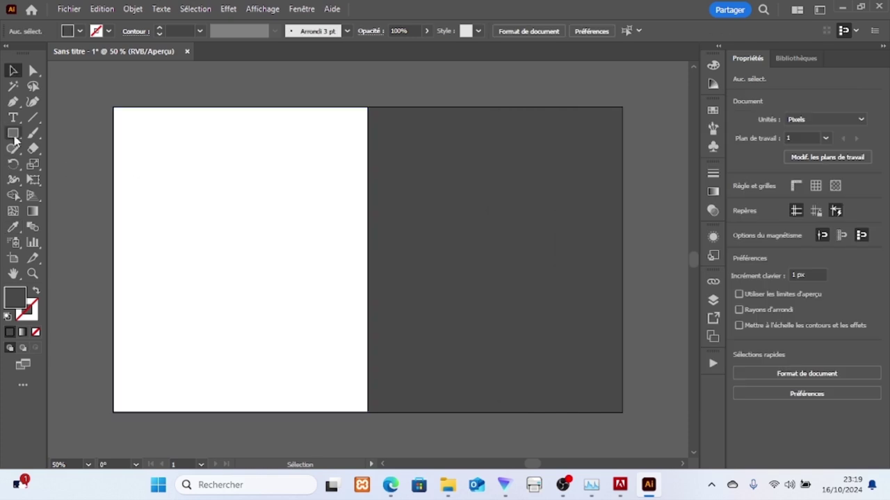
key(m)
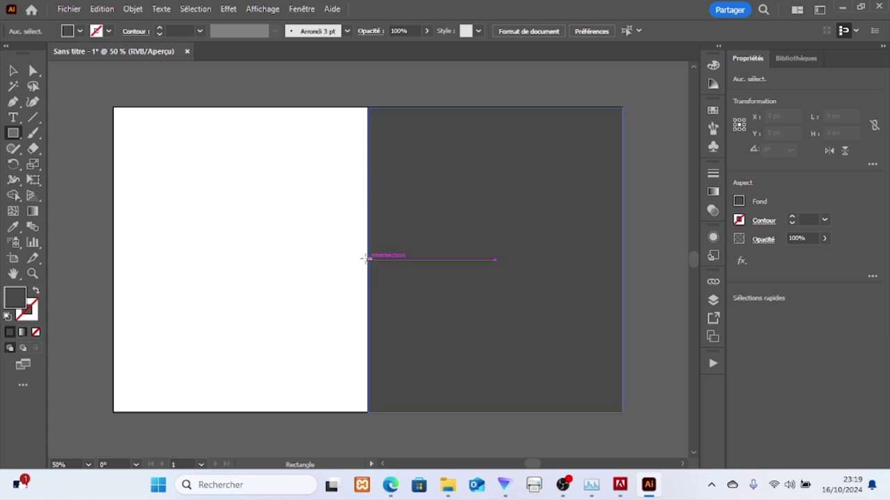
Draw a narrow rounded tab on the dark half's left edge and place a copy near the top.
drag(368, 260, 392, 344)
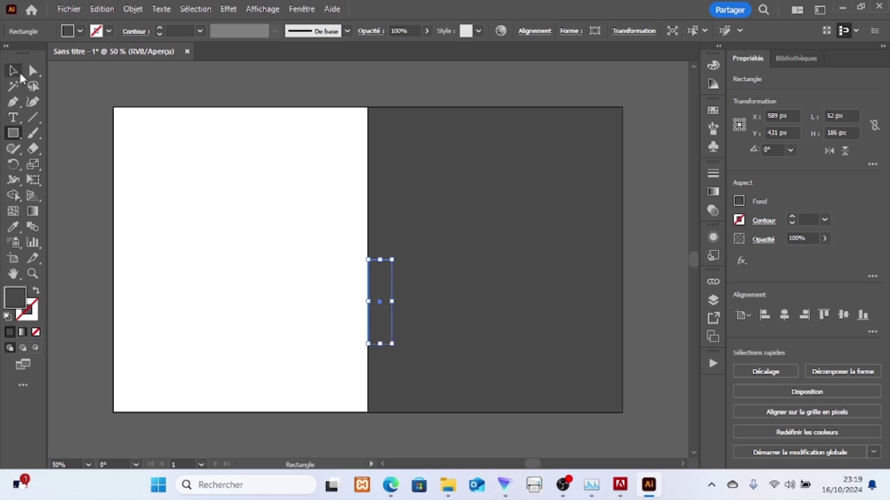
click(19, 73)
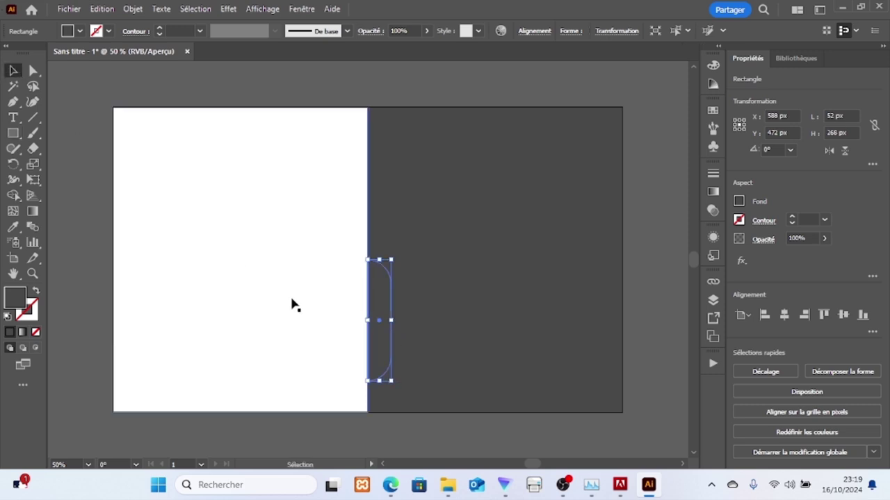
right_click(375, 297)
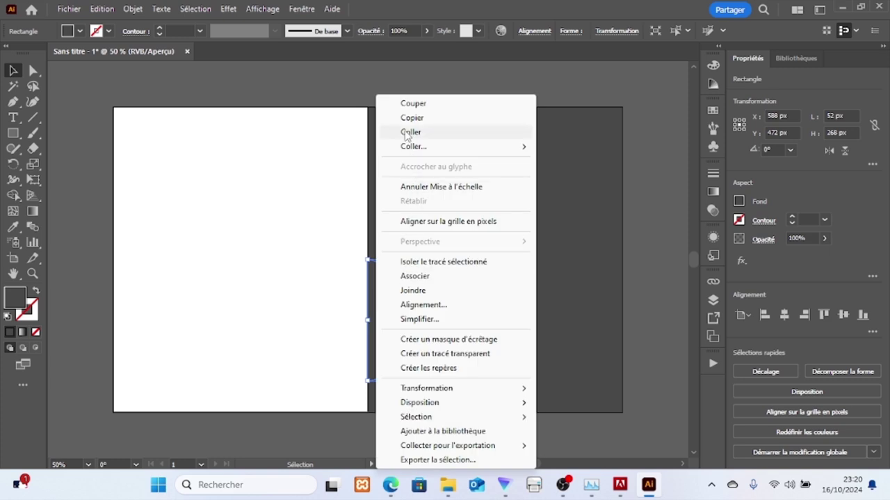
click(415, 120)
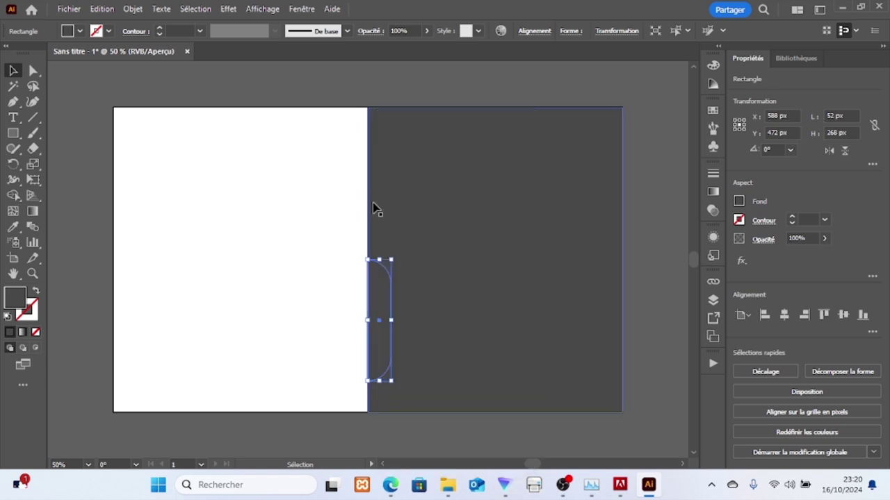
right_click(377, 165)
mouse_move(415, 146)
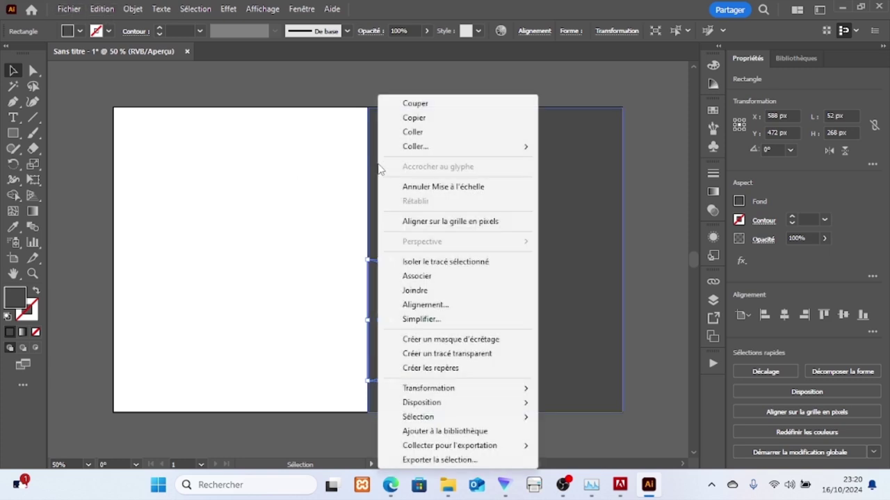
click(413, 132)
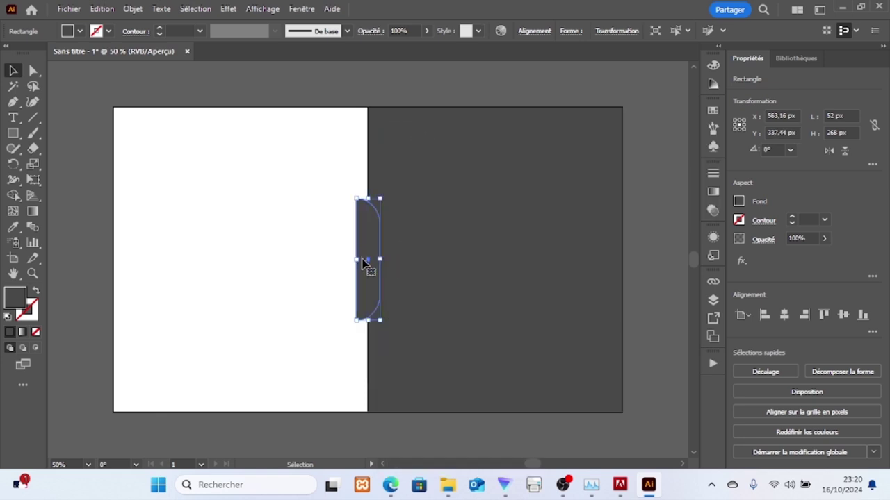
drag(362, 263, 381, 175)
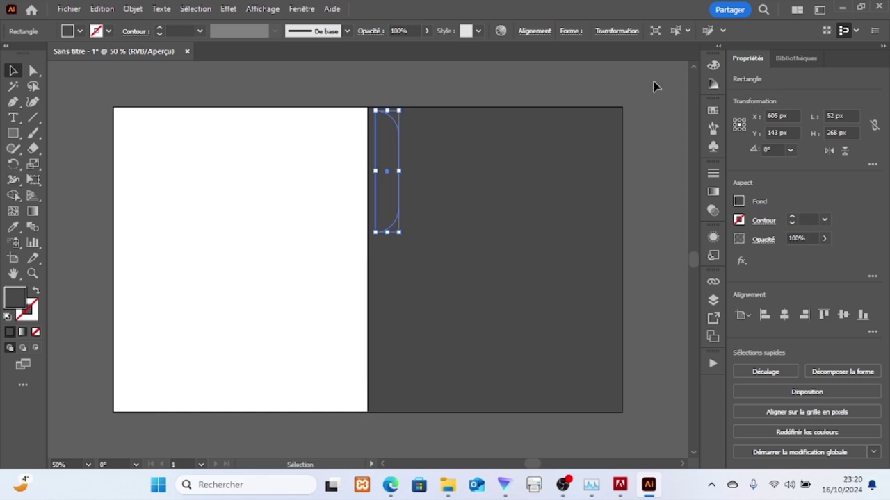
Fill the upper tab with yellow FFDF55 and shorten it to 197 px.
click(712, 66)
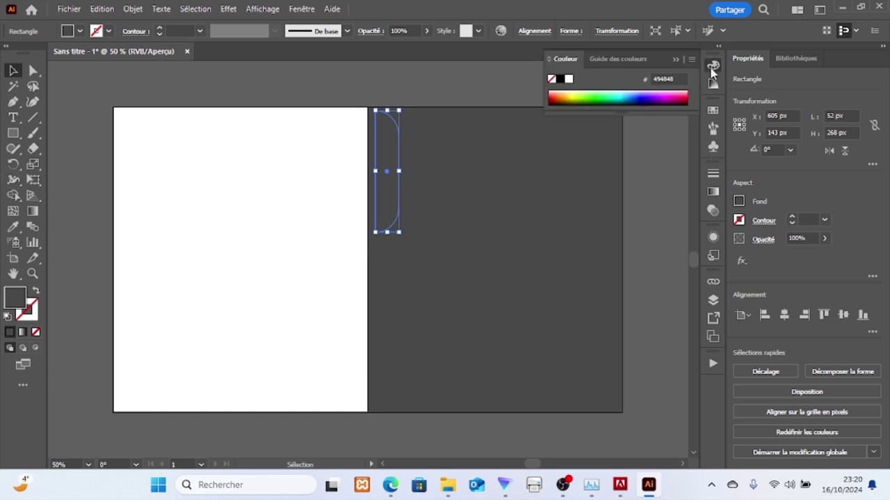
click(576, 93)
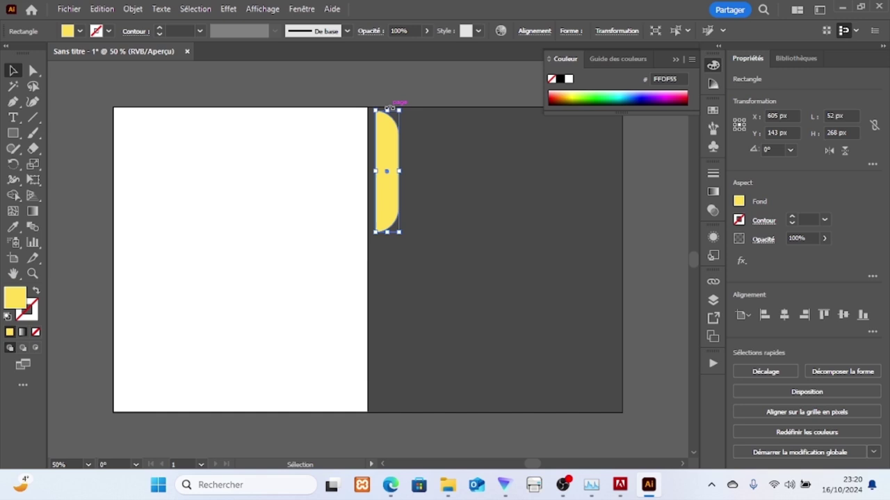
mouse_move(386, 109)
mouse_down()
mouse_move(384, 169)
mouse_move(386, 143)
mouse_move(376, 150)
mouse_up()
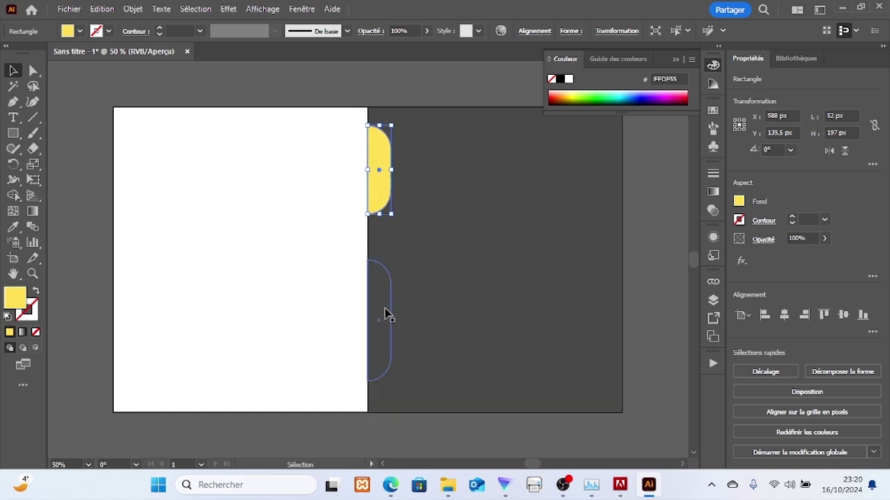
Apply the same yellow to the lower tab with the Eyedropper.
click(378, 309)
click(14, 229)
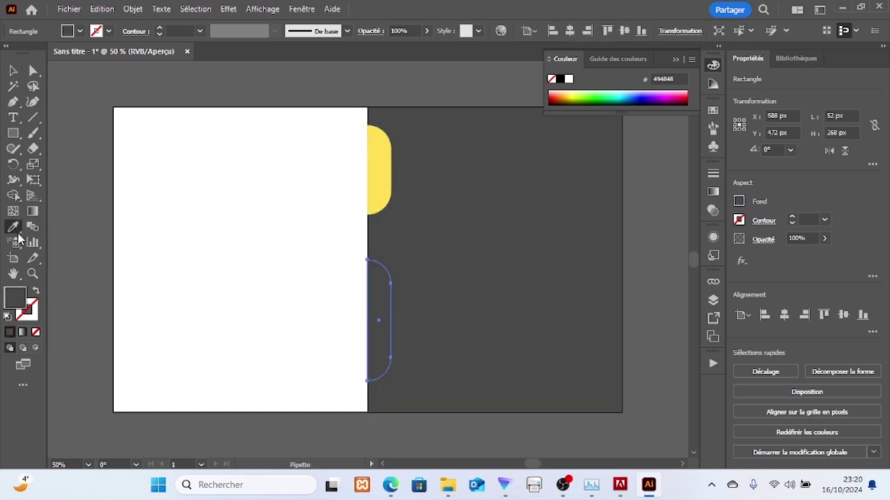
click(381, 182)
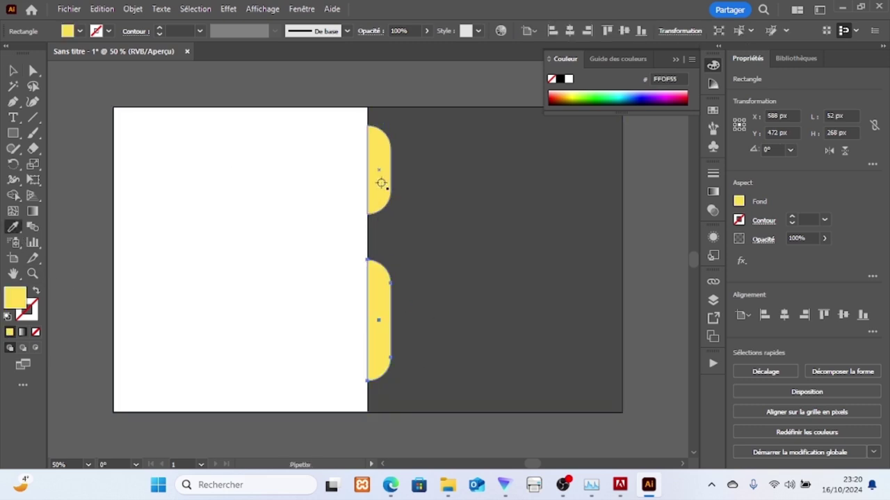
click(13, 70)
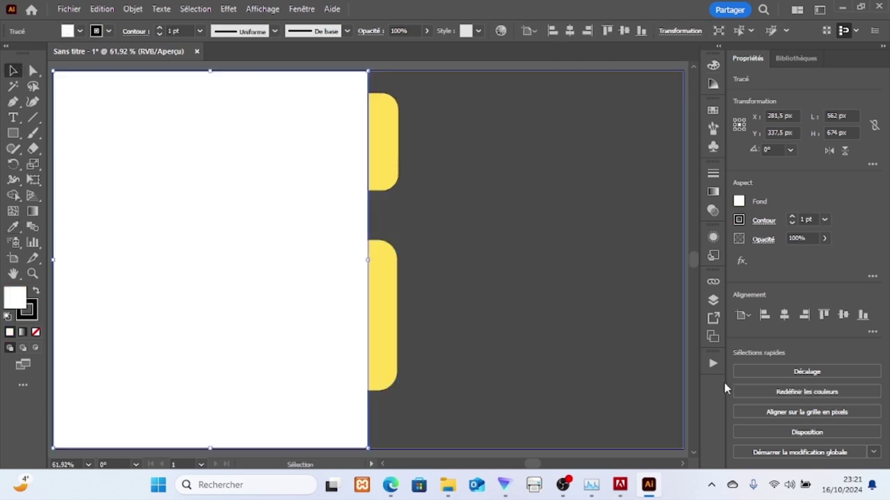
Show the rulers and add a vertical guide at x = 614 px along the yellow tabs' right edges.
key(a)
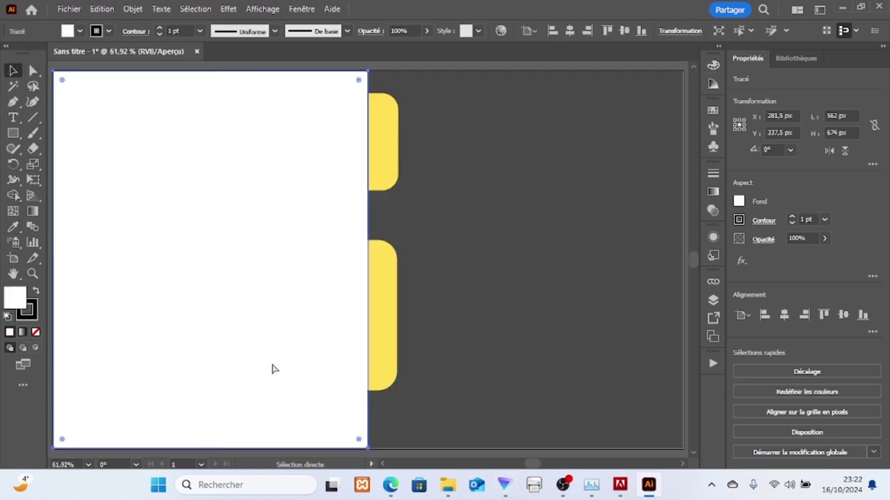
key(ctrl+r)
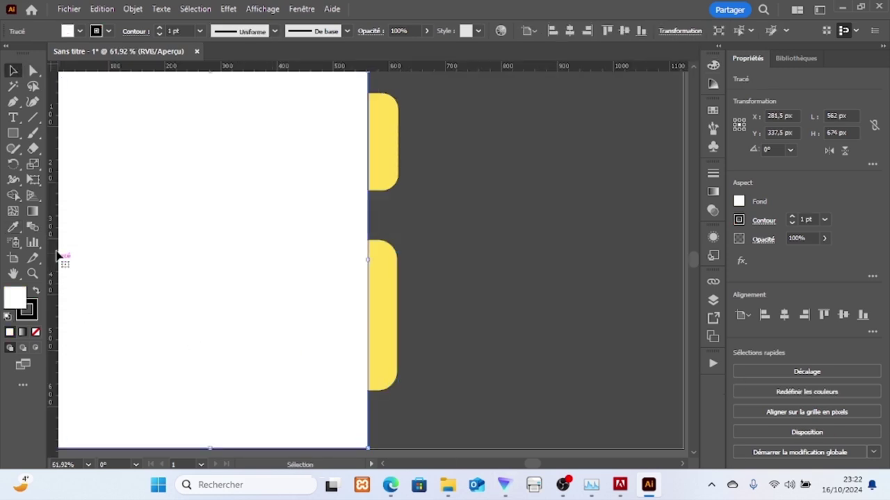
mouse_move(53, 245)
mouse_down()
mouse_move(470, 331)
mouse_move(403, 322)
mouse_up()
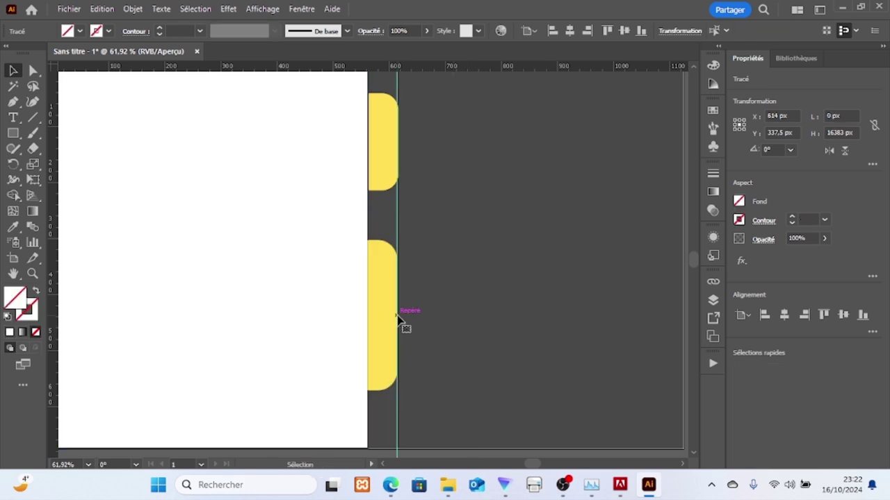
click(381, 161)
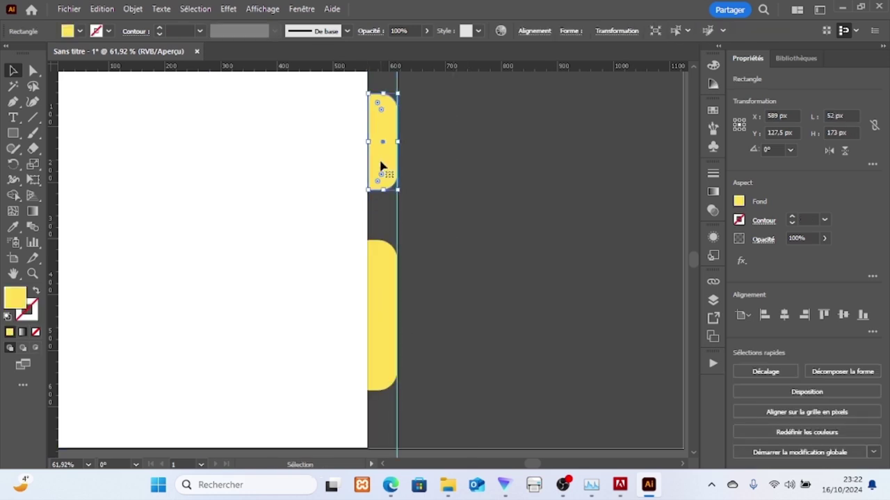
click(278, 180)
click(465, 282)
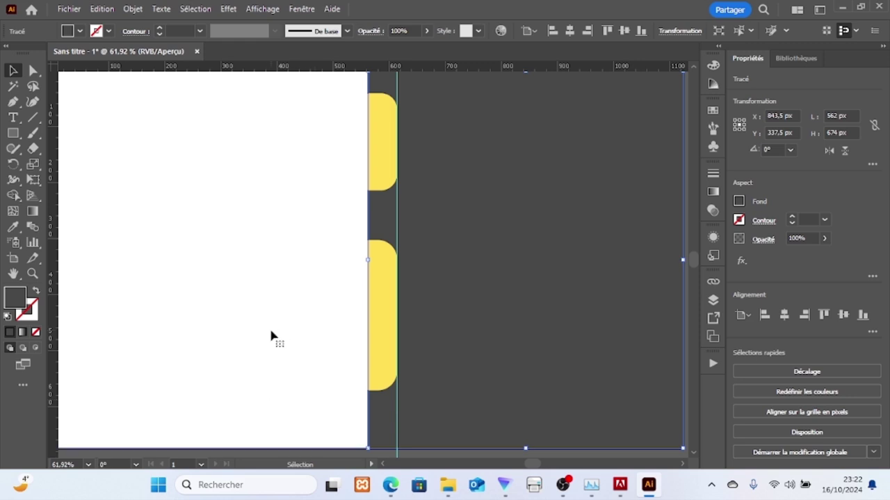
key(Delete)
Draw a wide yellow bar on the dark panel next to the tabs.
key(m)
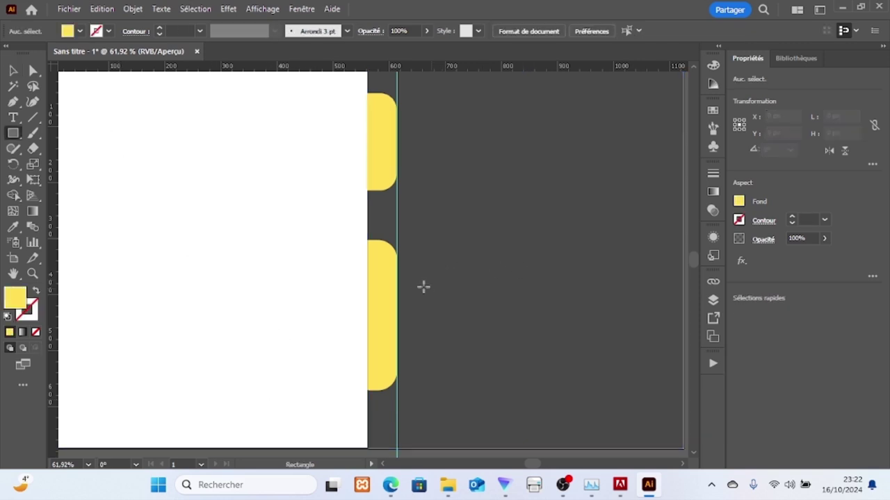
drag(434, 267, 651, 297)
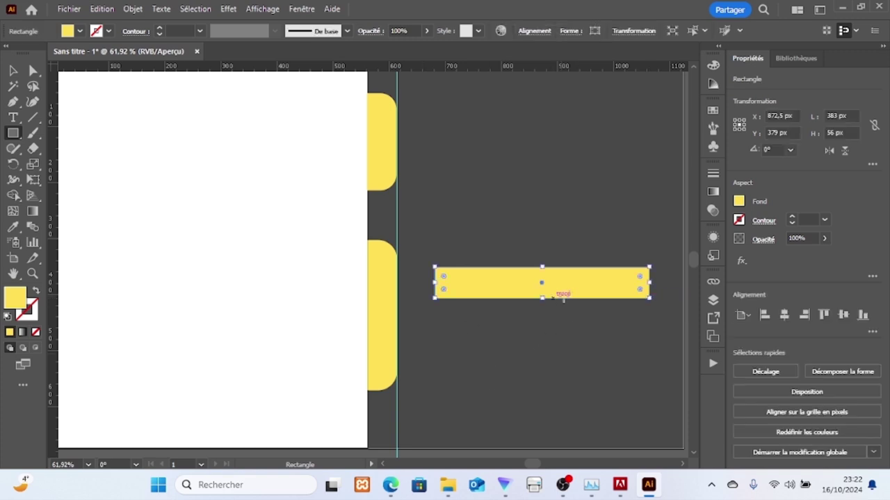
key(ctrl)
drag(572, 287, 563, 276)
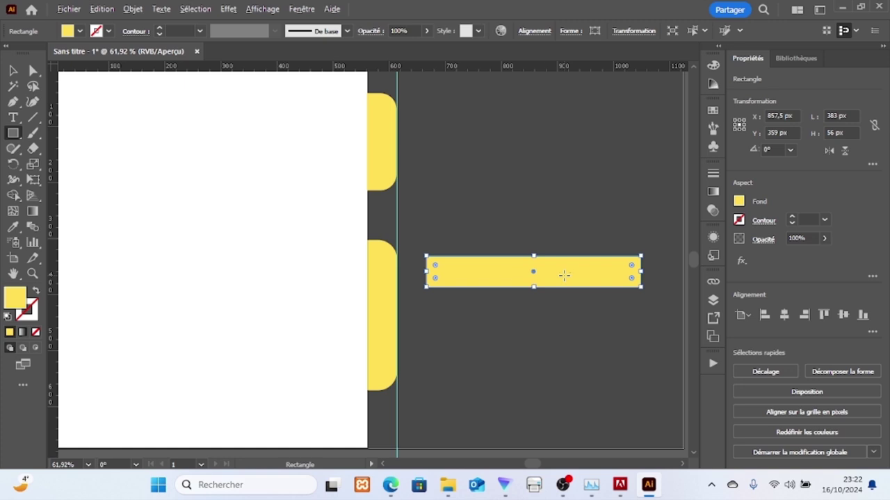
Round the bar's corners, duplicate it into three stacked 383 × 49 px bars, and add another guide.
key(alt)
mouse_move(435, 271)
mouse_down()
mouse_move(560, 319)
mouse_move(561, 362)
mouse_up()
key(v)
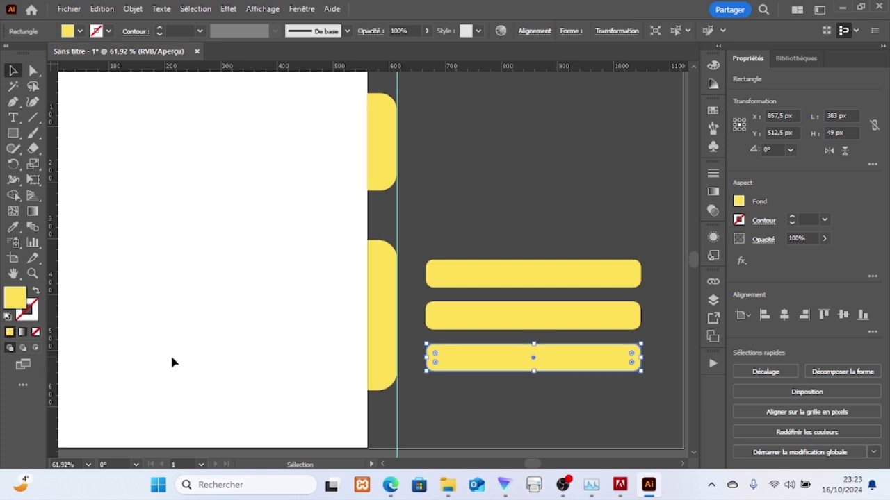
drag(48, 318, 429, 351)
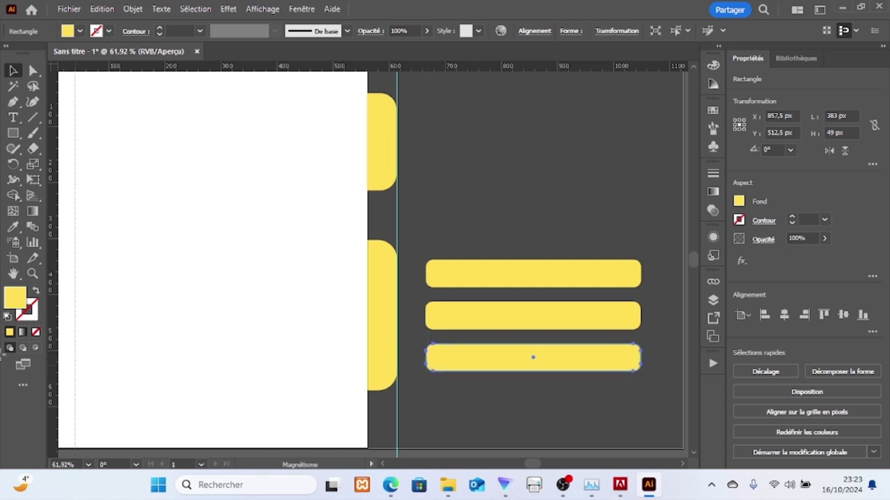
scroll(429, 351, left, 1)
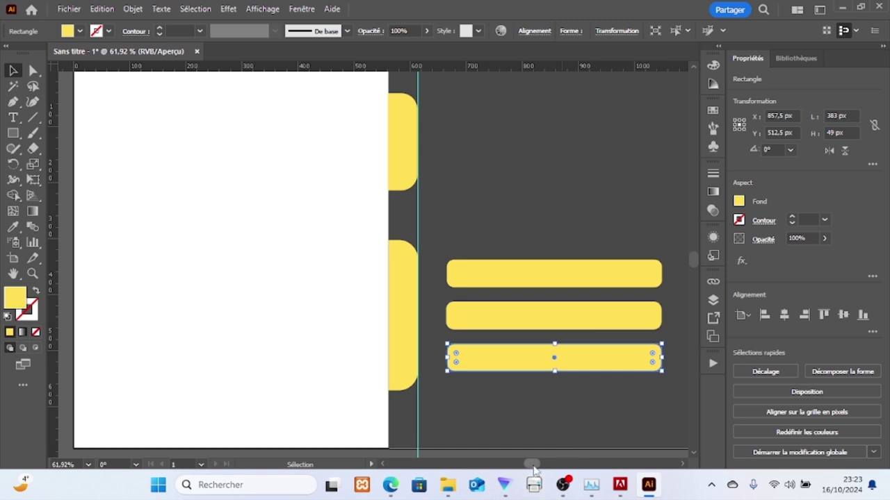
drag(533, 464, 536, 465)
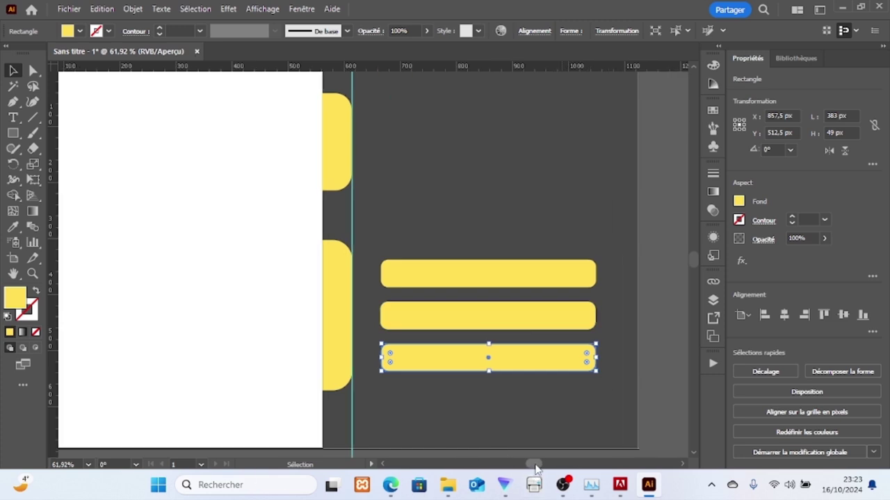
click(664, 303)
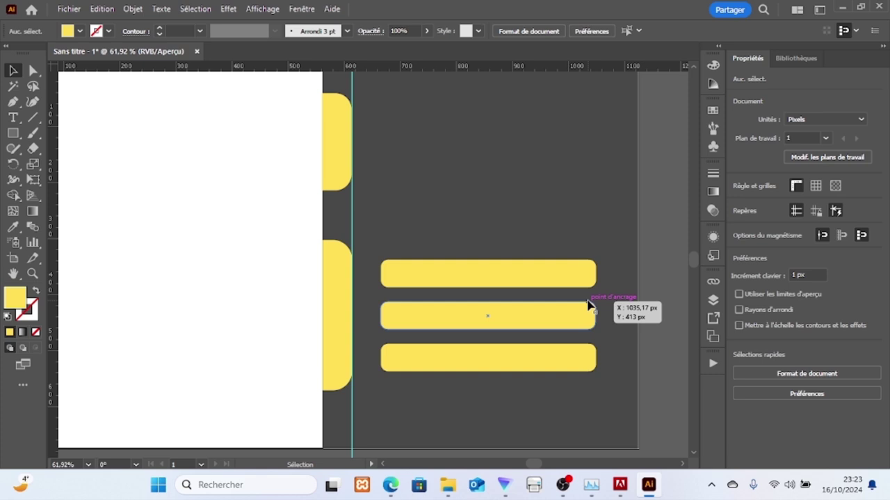
Set the three bars to 35% opacity with a dark grey fill.
drag(587, 305, 487, 271)
shift+click(498, 364)
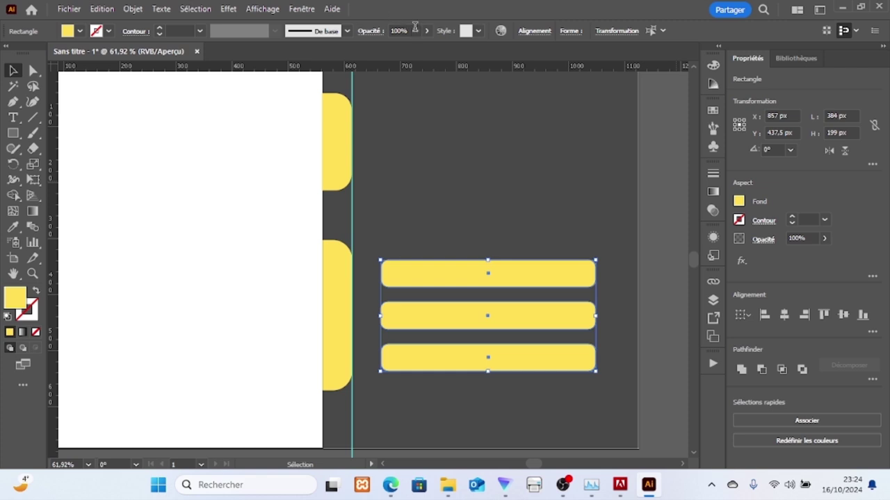
click(428, 32)
drag(423, 48, 393, 49)
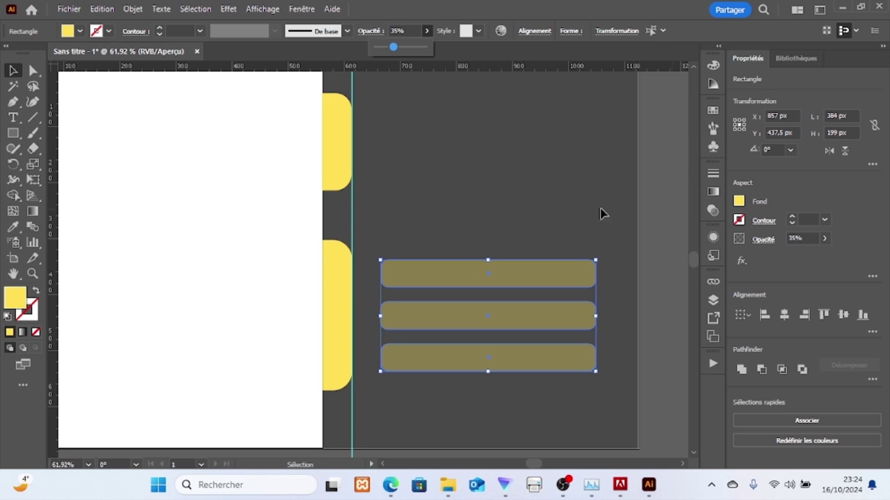
double_click(17, 299)
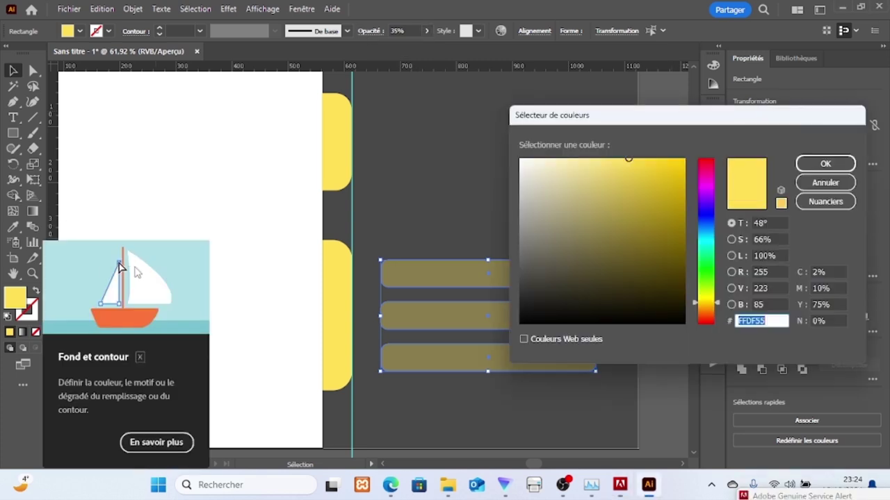
click(532, 300)
key(Return)
click(521, 336)
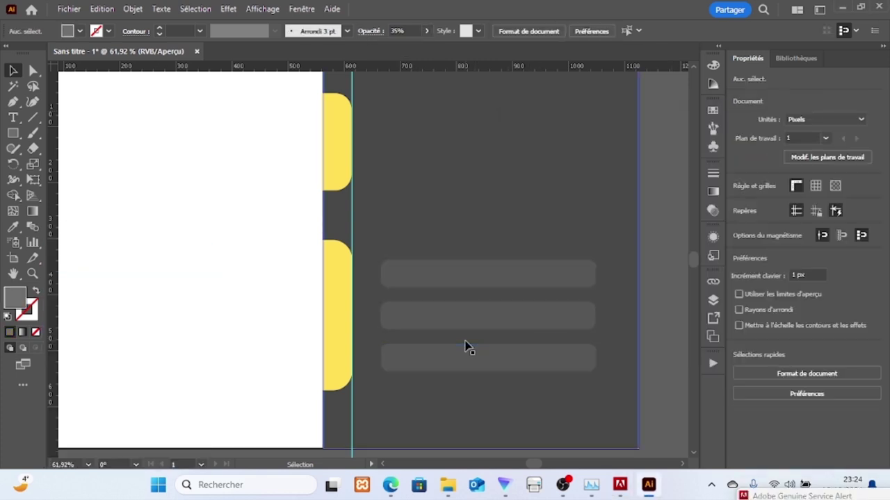
Make the top bar pale grey #CECECC and the second bar mid grey #727271.
click(502, 276)
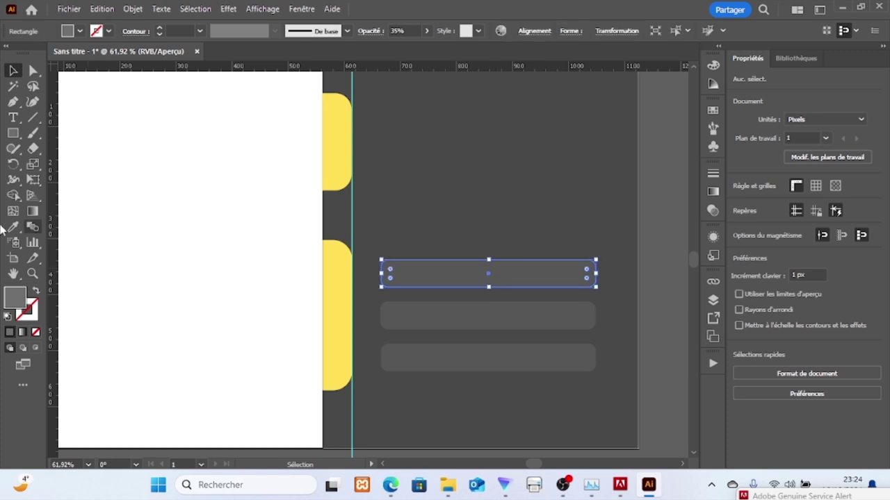
double_click(15, 299)
click(527, 223)
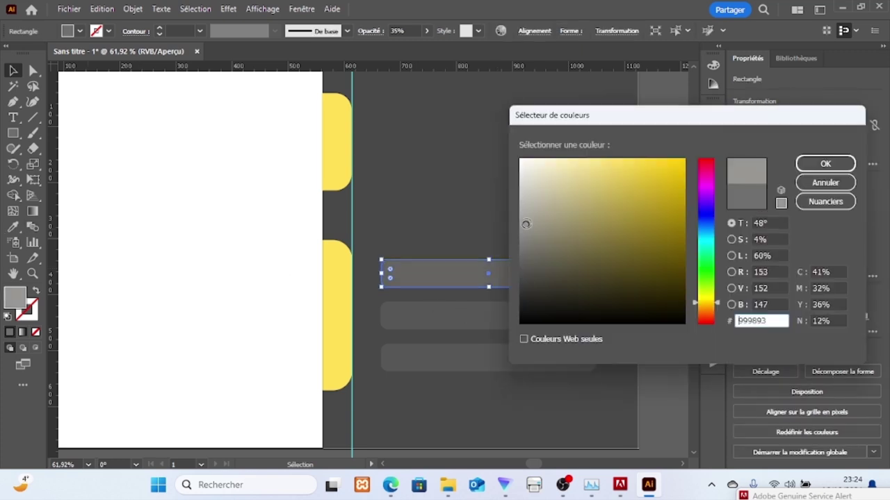
click(522, 189)
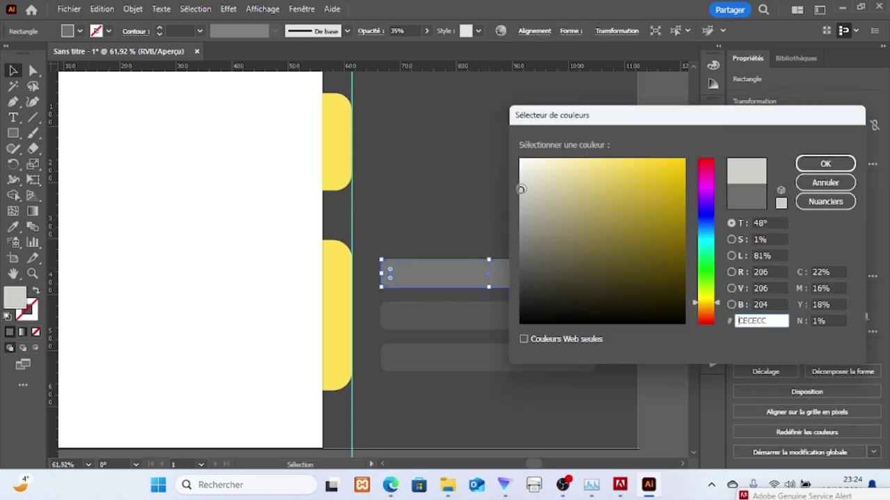
click(811, 161)
click(653, 257)
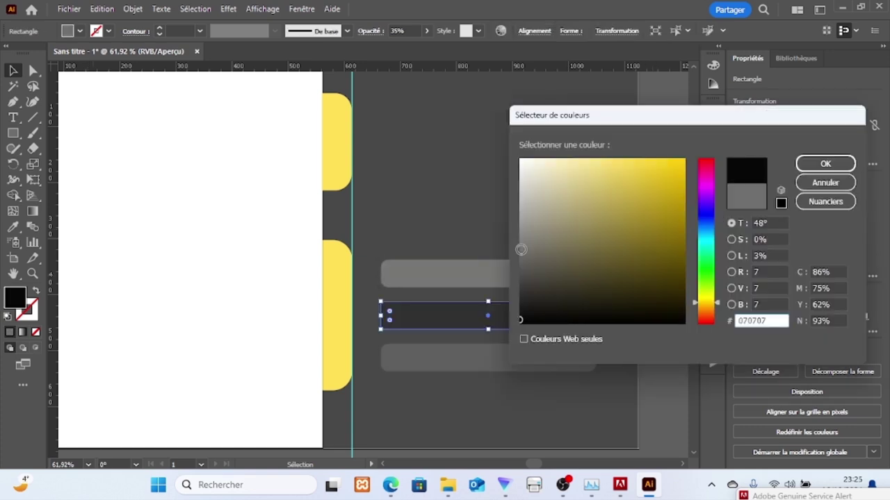
click(521, 249)
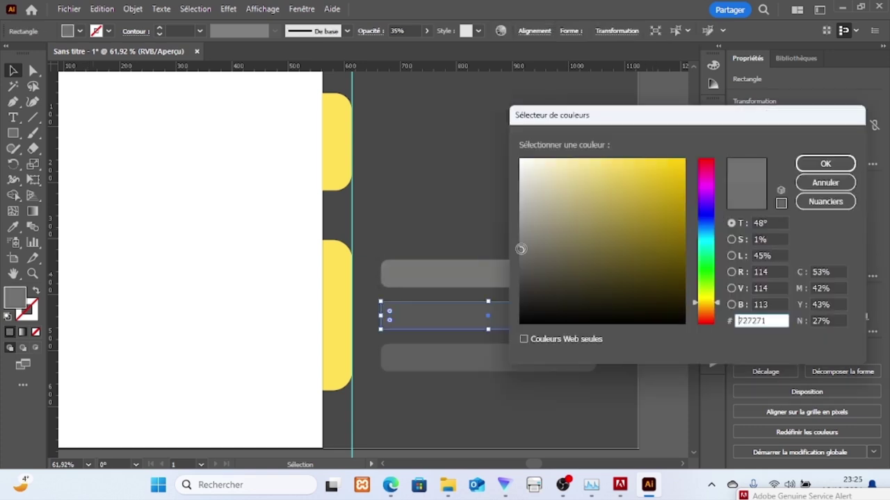
click(825, 163)
Darken the back panel's fill to #353535.
click(499, 179)
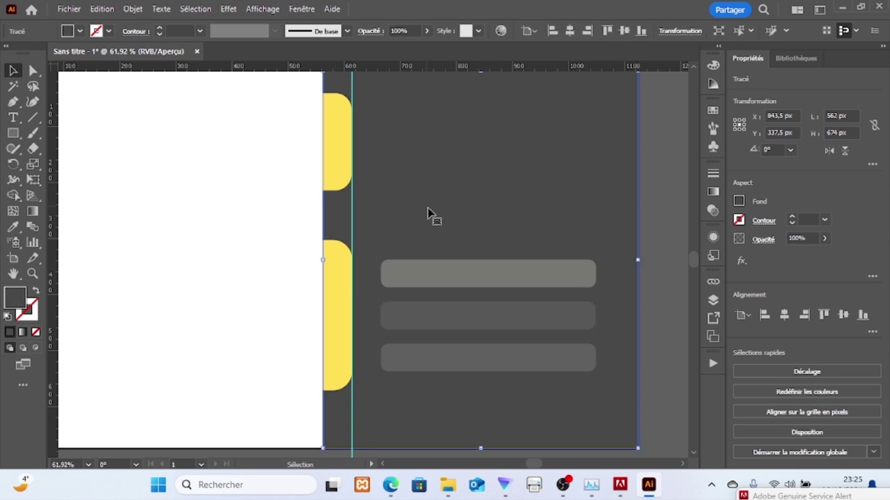
double_click(7, 299)
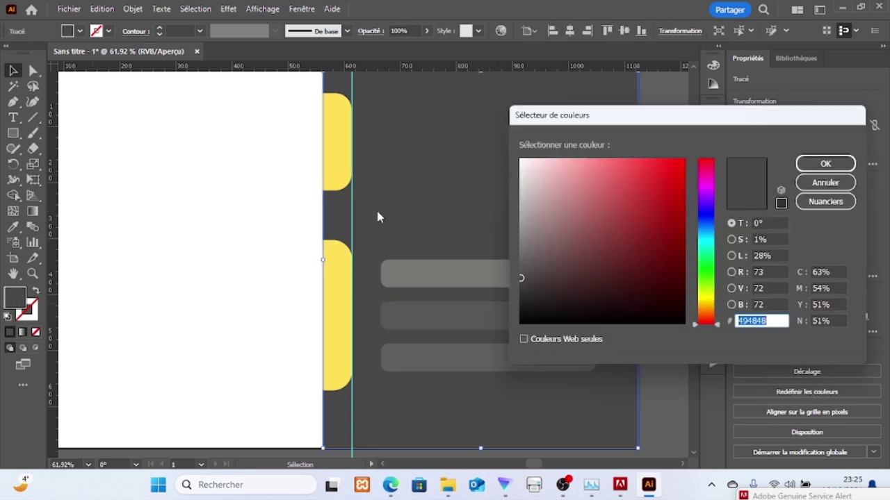
click(521, 289)
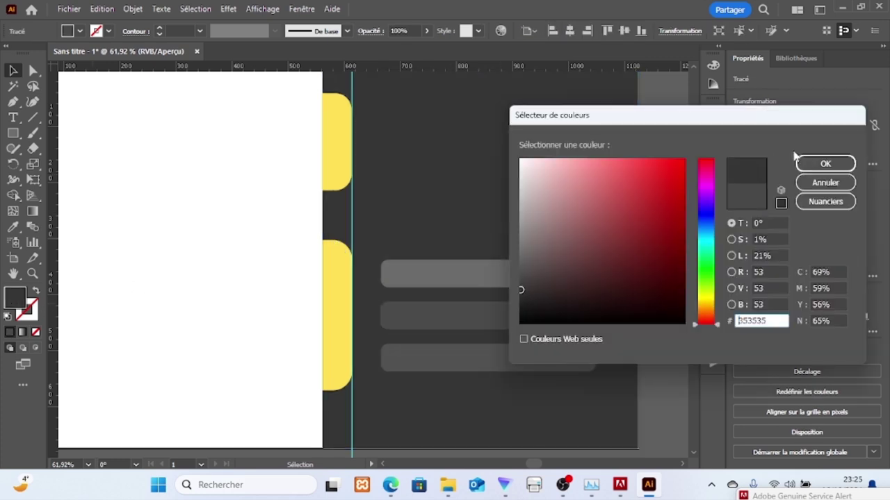
click(822, 163)
key(t)
scroll(459, 165, up, 1)
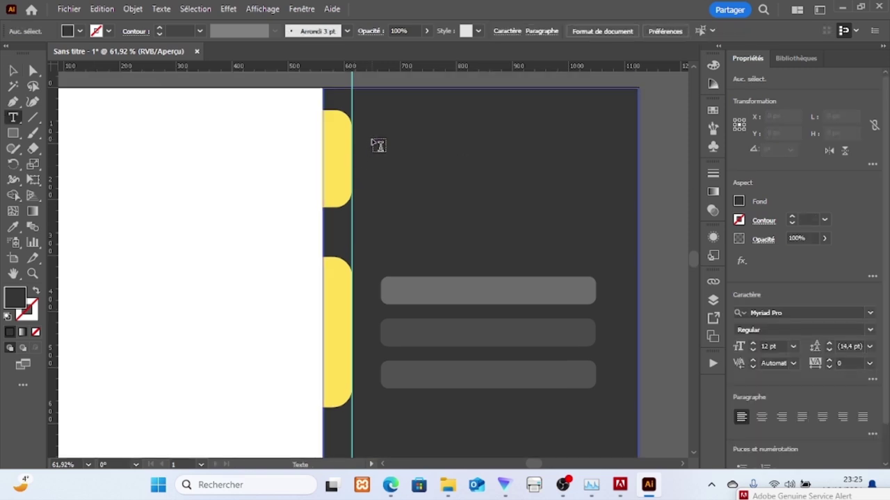
Type NADEVDESIN in Montserrat 34 pt and place it above the grey bars.
click(380, 145)
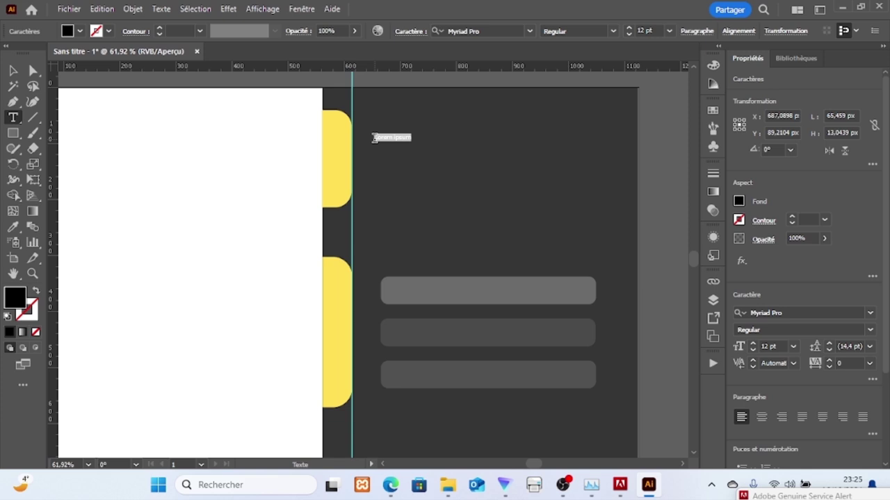
key(BackSpace)
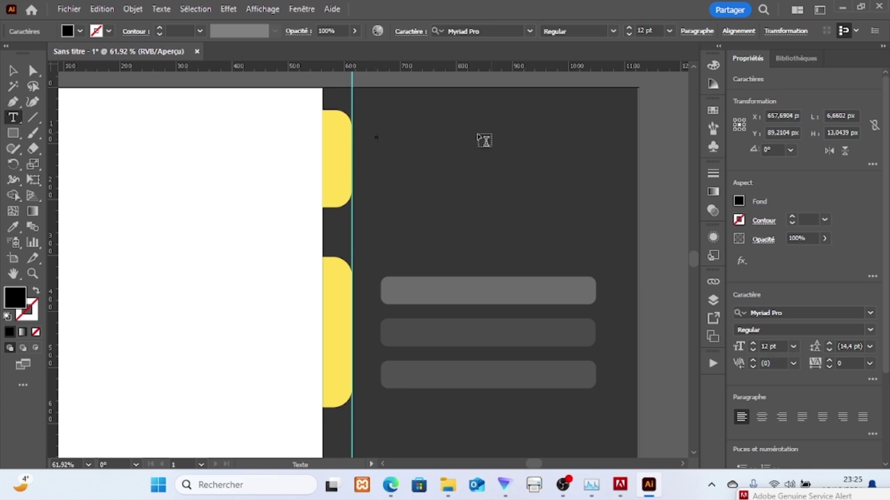
key(BackSpace)
text(H)
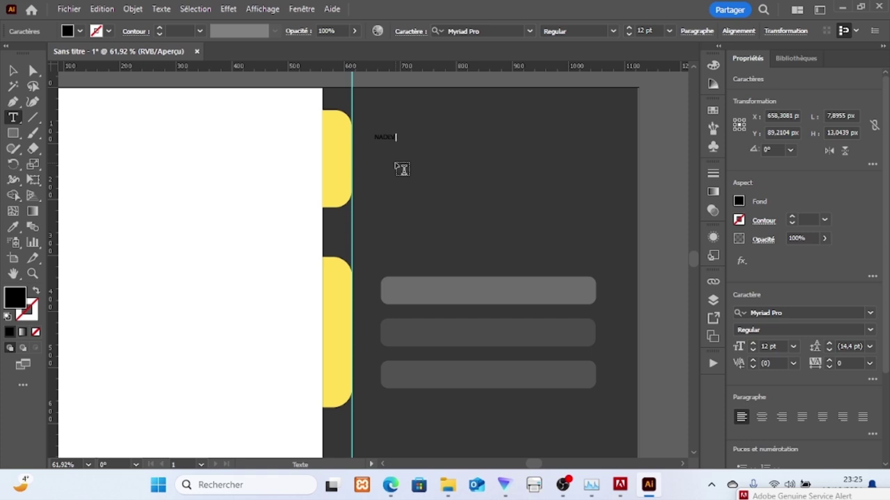
text(DEV)
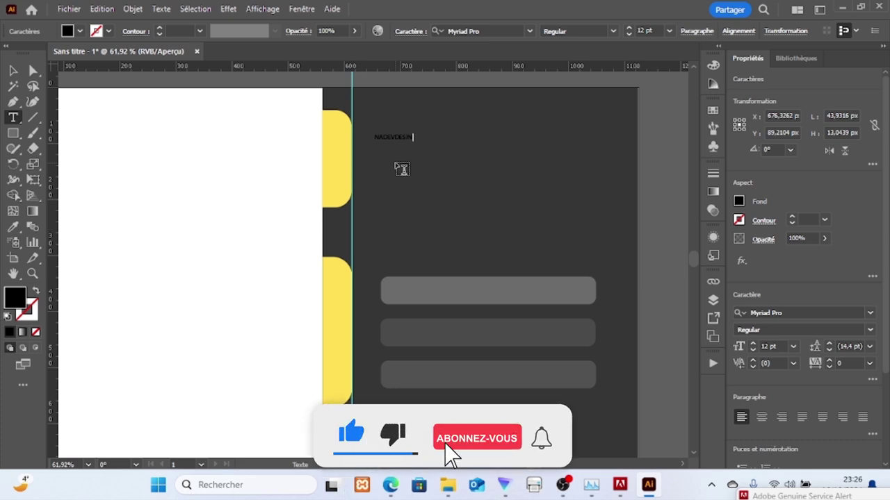
key(ctrl+a)
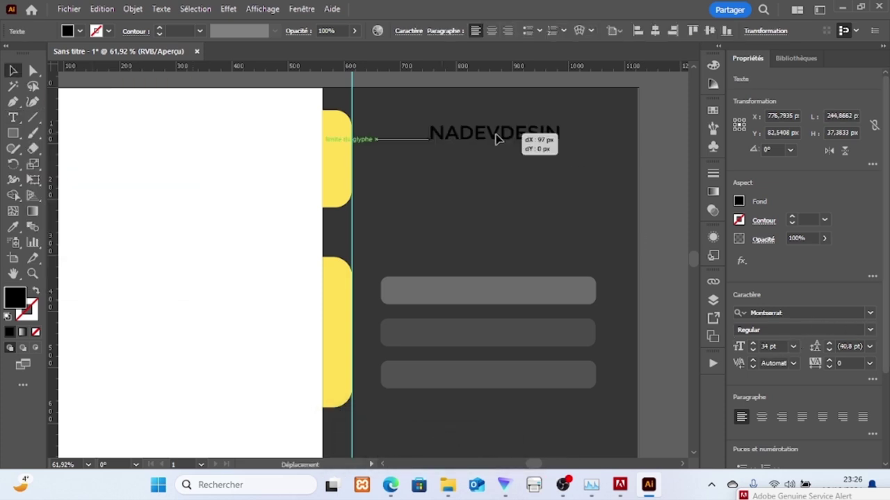
mouse_move(496, 136)
mouse_down()
mouse_move(453, 144)
mouse_move(446, 162)
mouse_move(447, 135)
mouse_up()
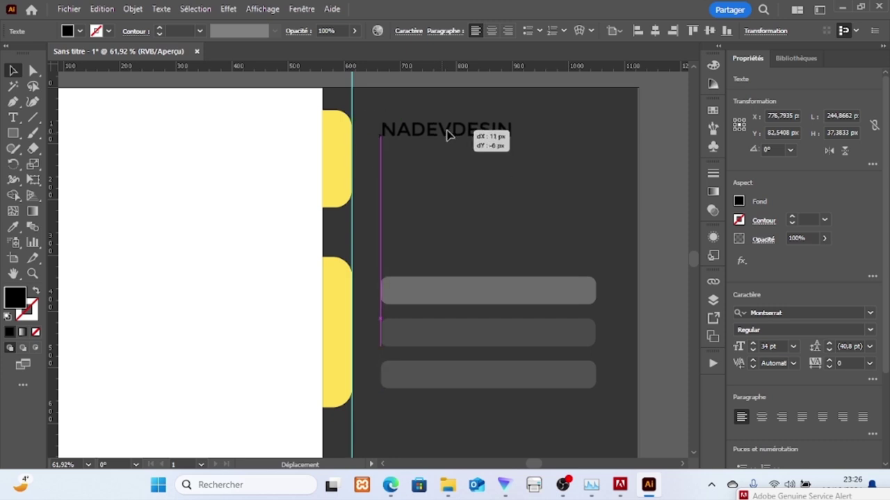
drag(447, 134, 451, 144)
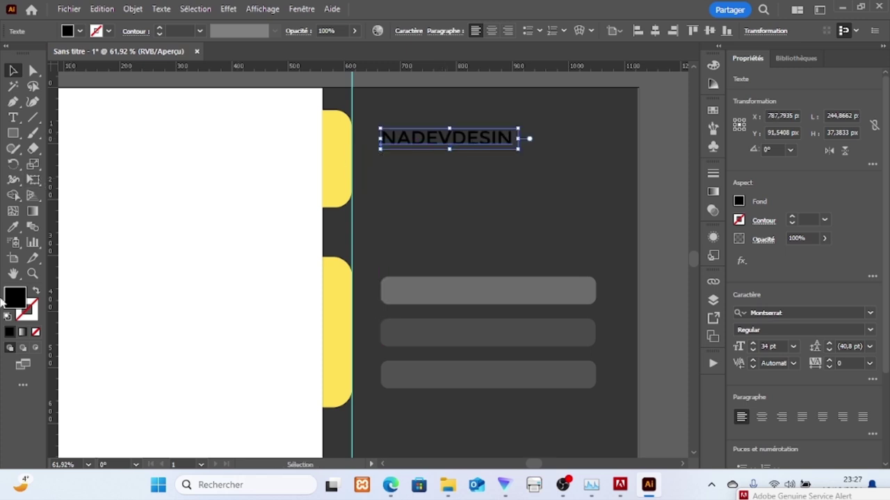
Colour the NADEVDESIN heading orange-gold.
double_click(23, 301)
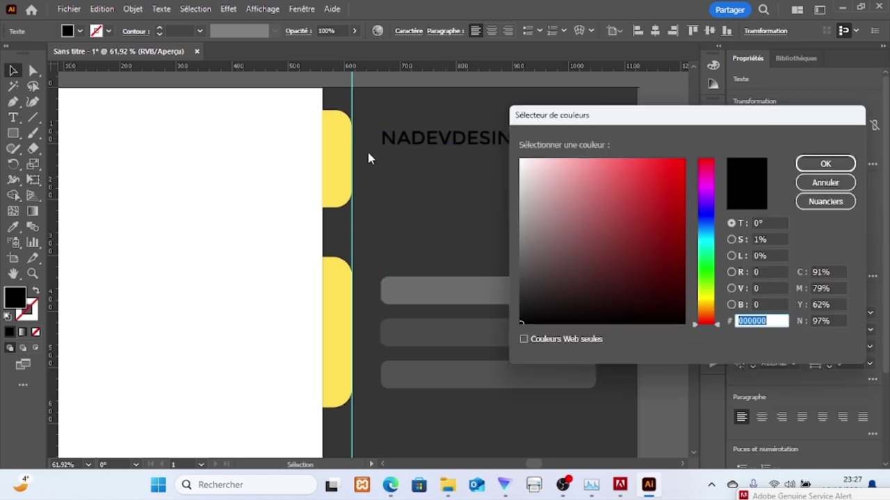
click(706, 302)
drag(705, 302, 706, 311)
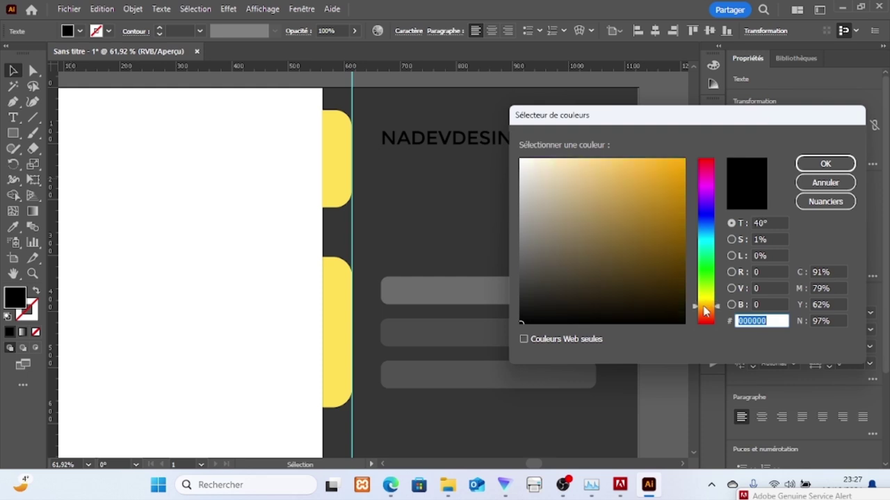
click(652, 162)
key(Return)
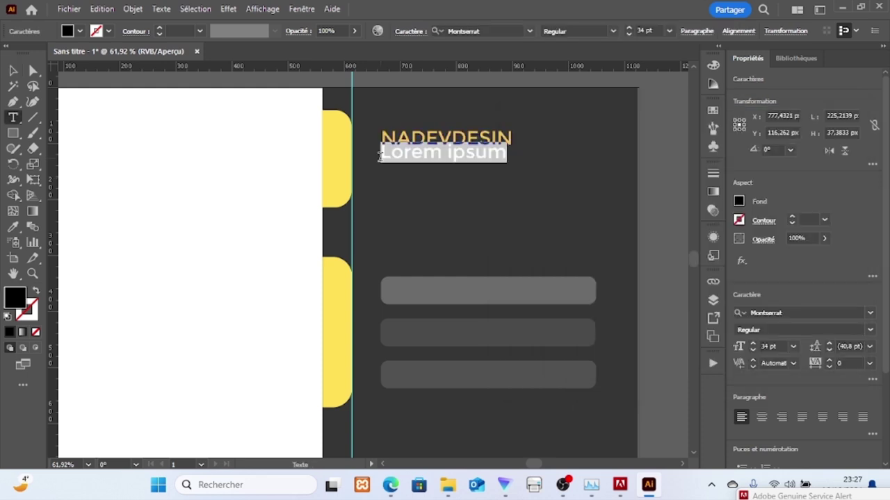
Add a white DEVELOPPEUR & DESIGNER tagline beneath the heading and align both.
key(BackSpace)
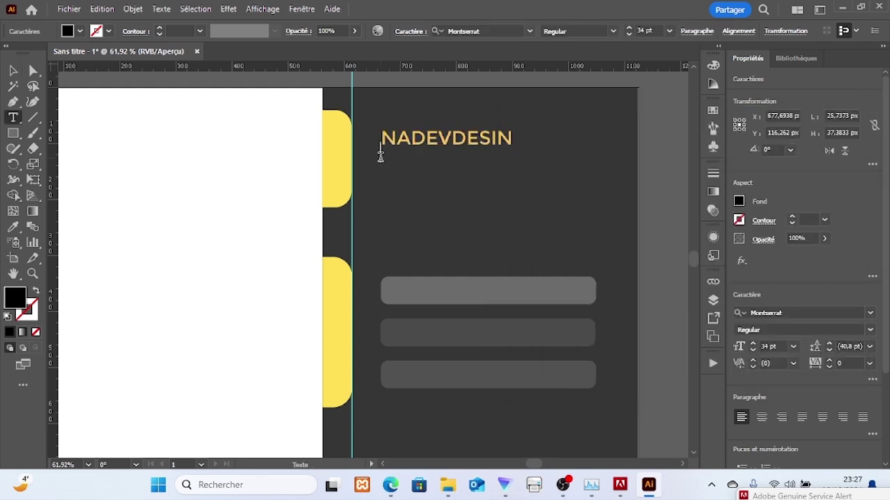
text(DEVE)
text(LOPP)
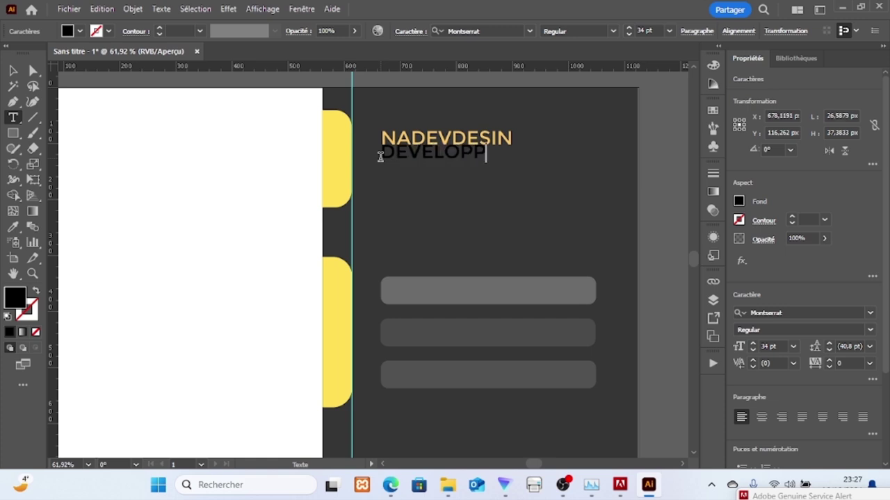
text(EUR DESIGNER)
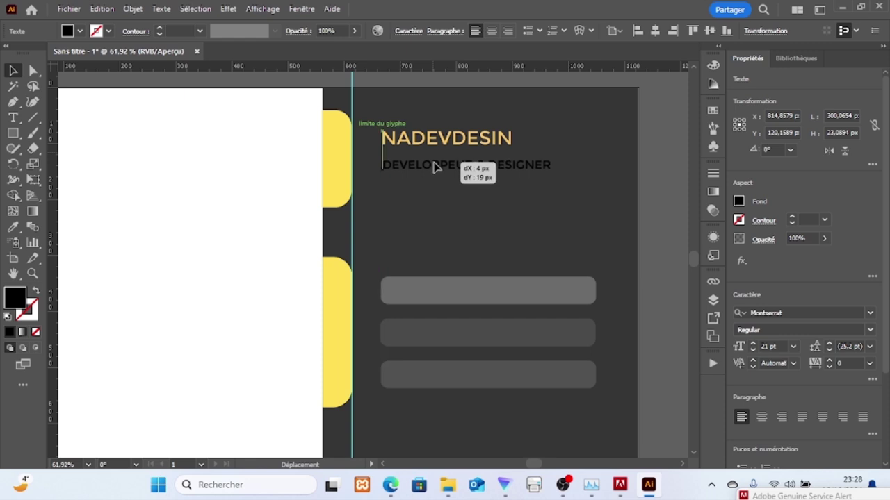
drag(432, 165, 433, 170)
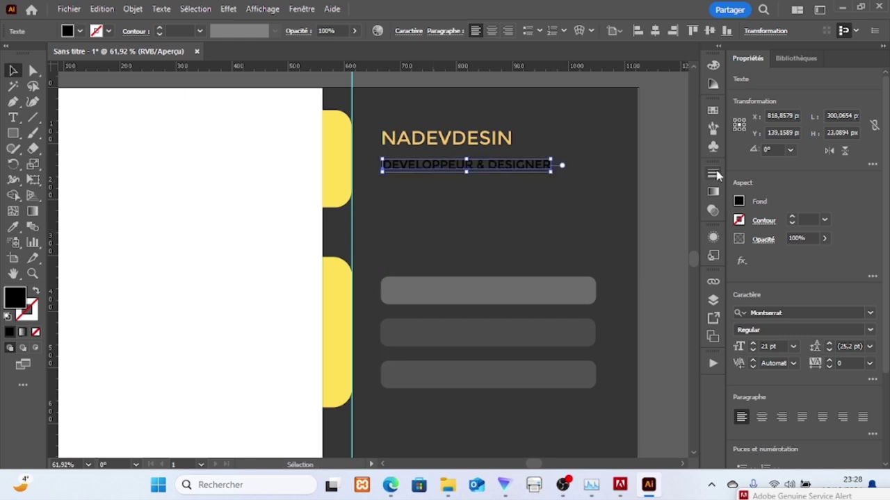
click(739, 202)
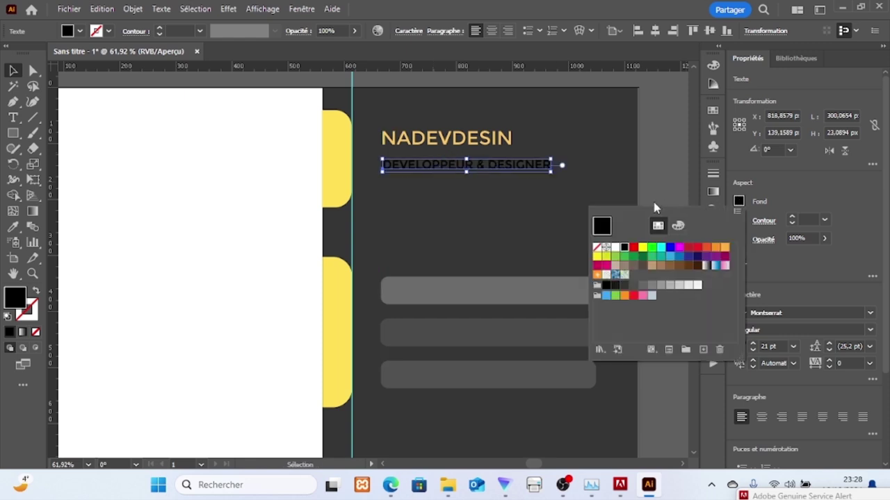
click(614, 248)
drag(417, 167, 412, 182)
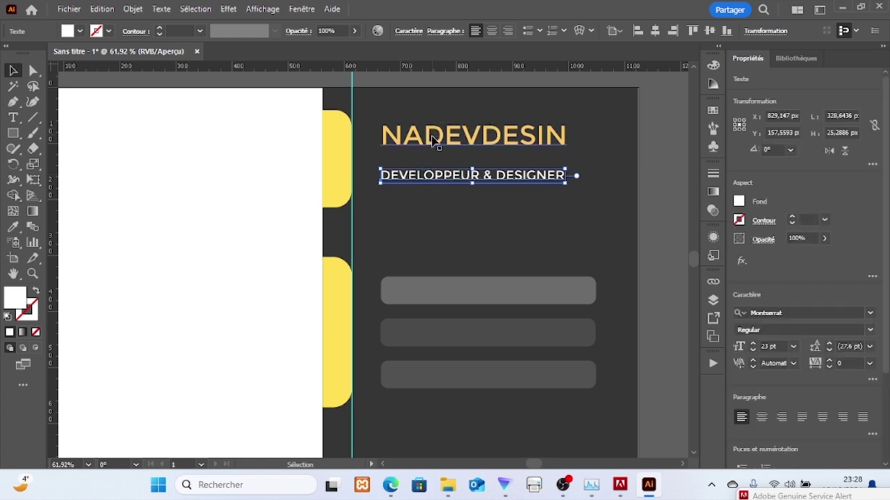
drag(432, 139, 432, 148)
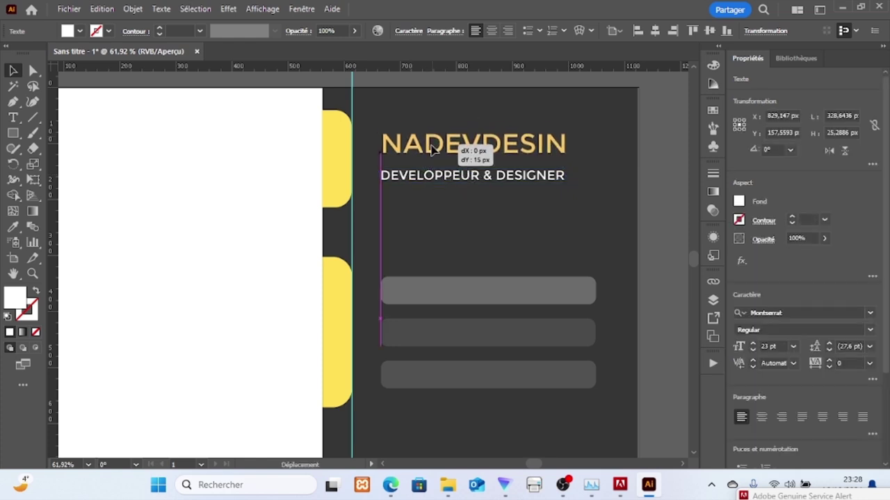
drag(431, 148, 428, 151)
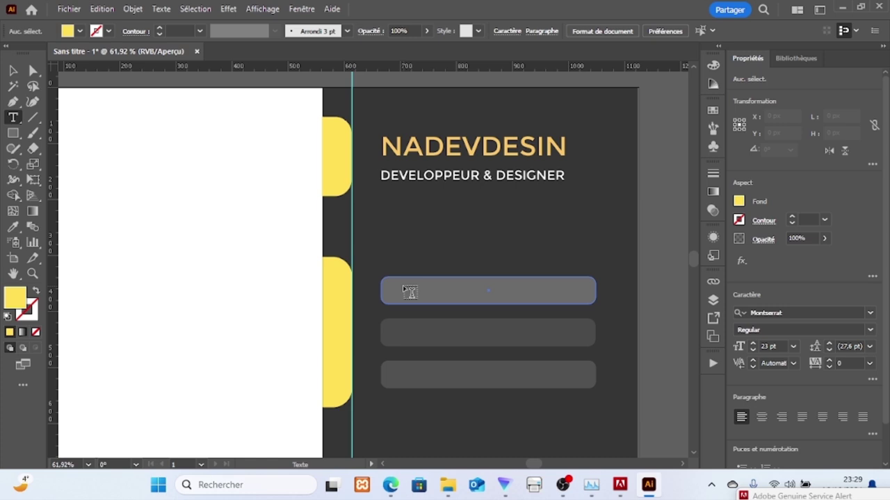
Type the phone number as dark text inside the top grey bar.
click(424, 286)
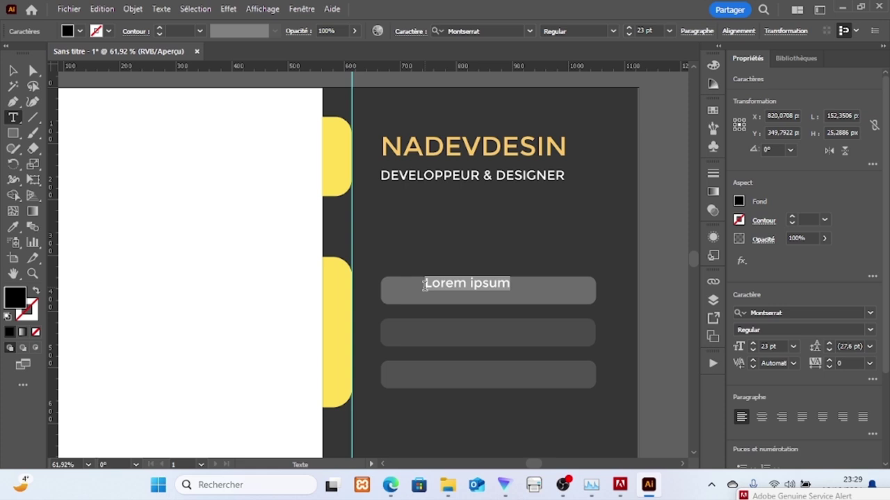
key(BackSpace)
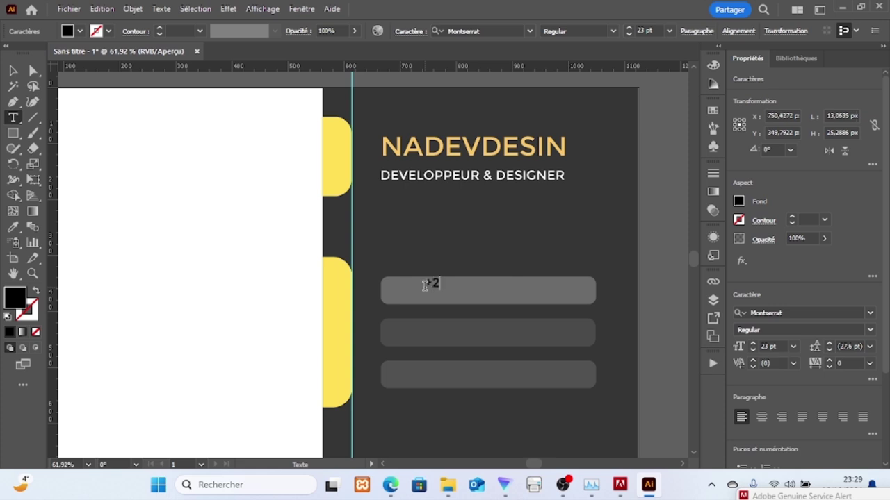
text(2)
key(BackSpace)
text(69 )
text(0000)
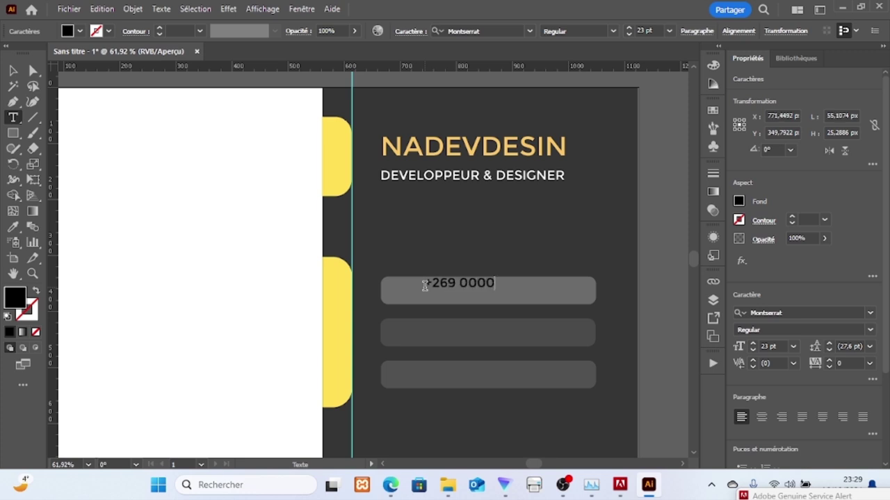
key(BackSpace)
key(BackSpace)
text(00 00)
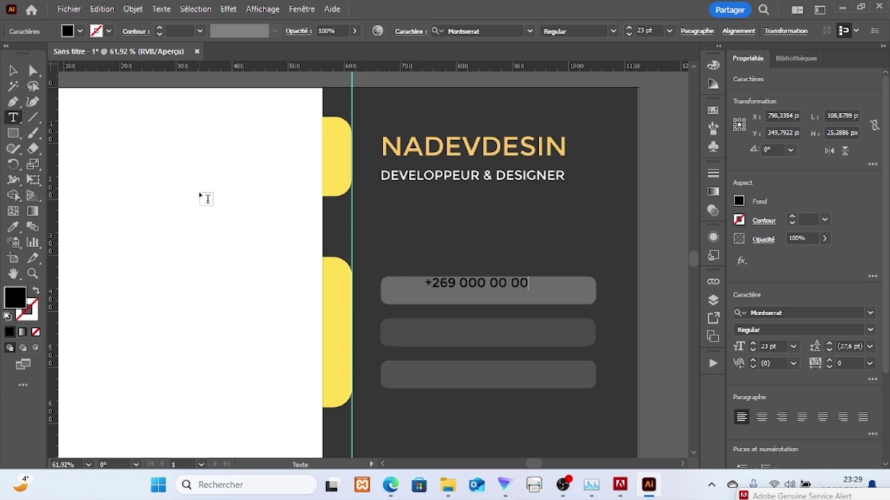
Centre the phone number vertically in its bar and place a copy in the second bar.
click(13, 70)
key(Down)
key(Down)
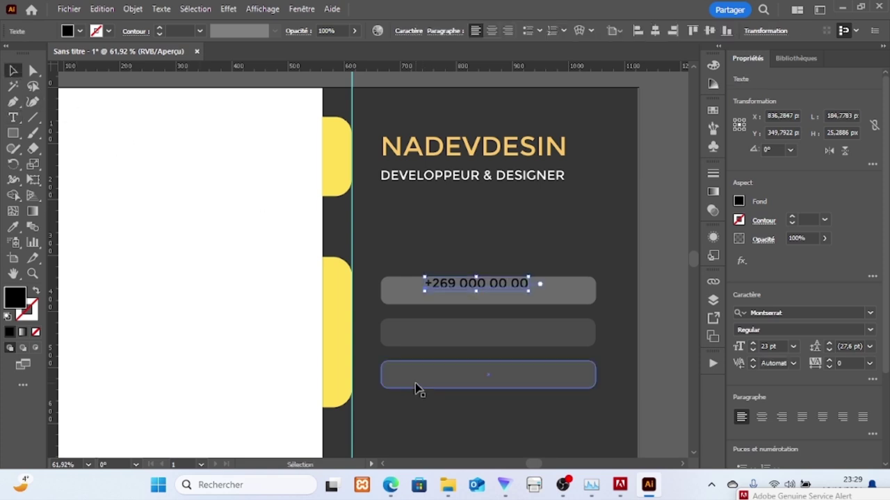
key(Down)
key(Down)
key(Down)
key(Down)
key(Down)
key(Down)
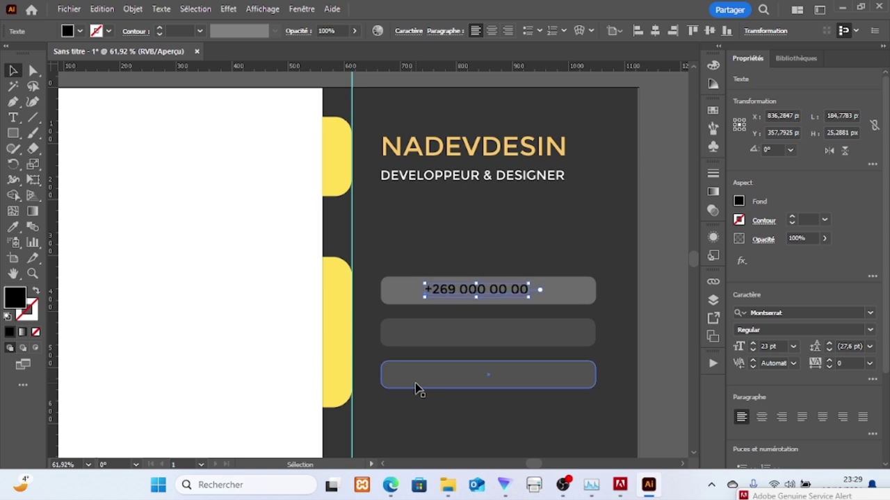
drag(478, 288, 476, 334)
click(12, 117)
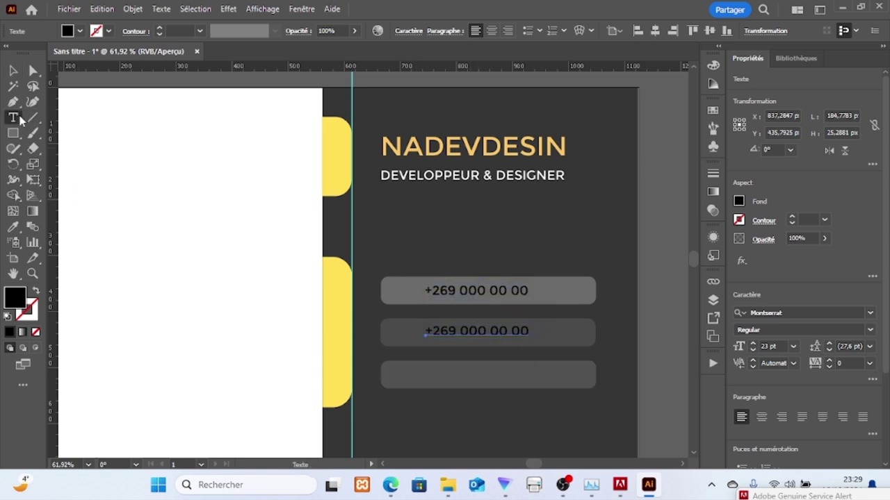
click(452, 331)
key(ctrl+a)
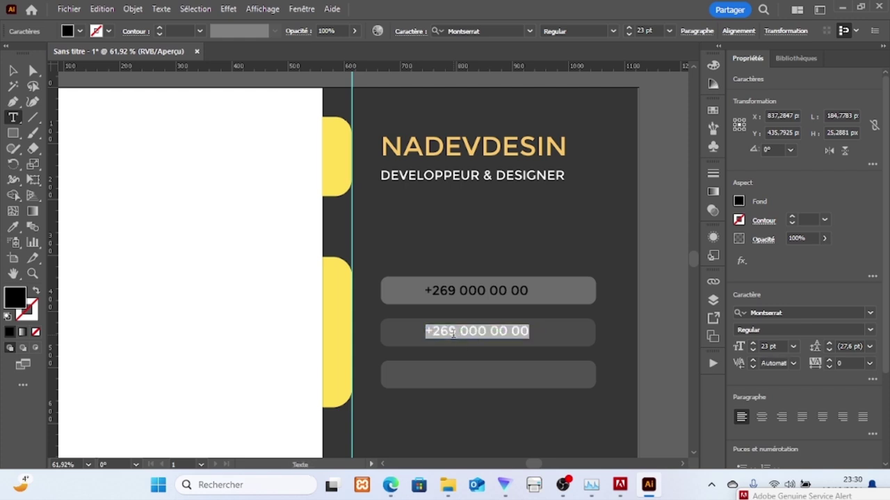
key(BackSpace)
text(u)
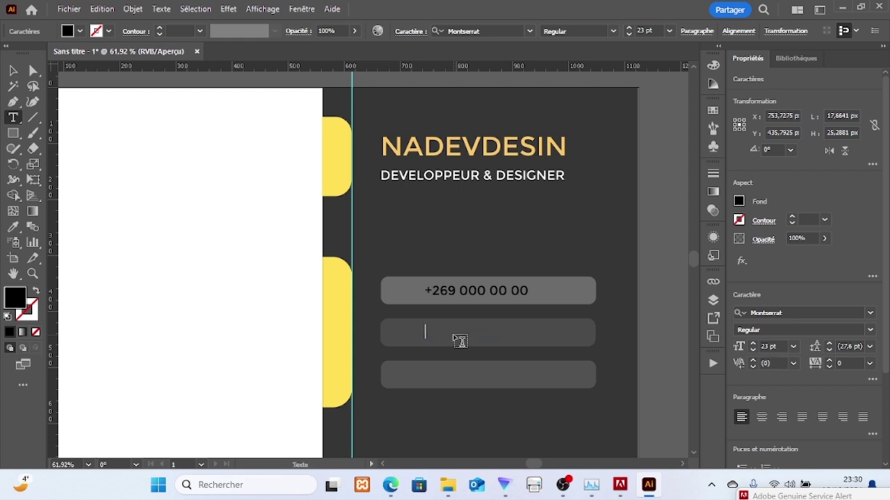
text(on)
text(isa)
key(BackSpace)
key(BackSpace)
key(BackSpace)
key(BackSpace)
key(BackSpace)
key(BackSpace)
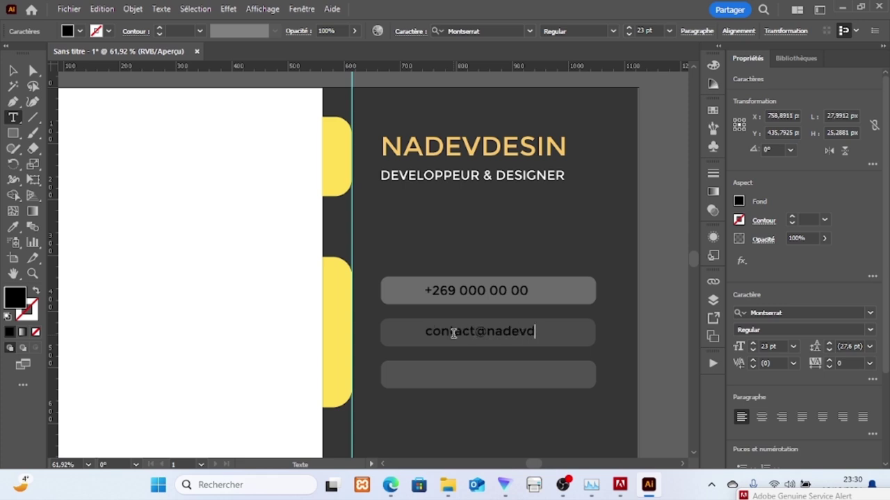
Type 'Votre adresse' into the third bar.
click(12, 71)
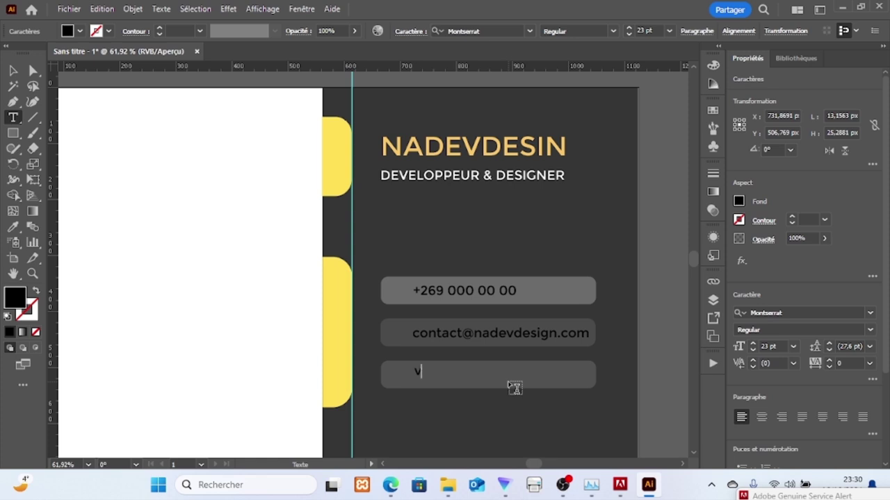
key(BackSpace)
text(Votre )
text(adresse)
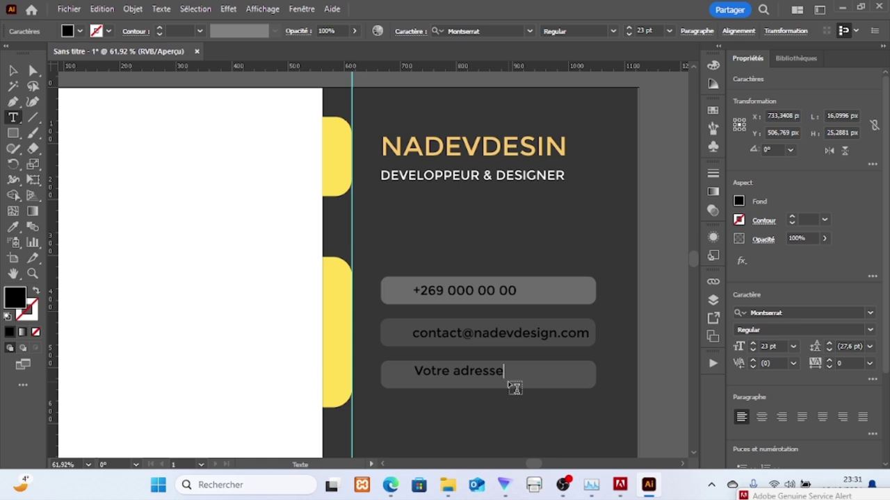
Import the logo and QR code images onto the card's white side.
click(12, 70)
click(69, 9)
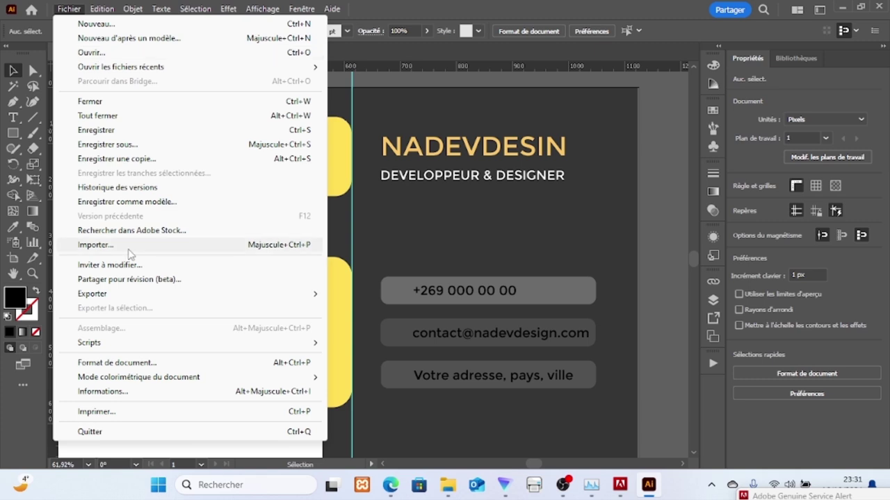
click(129, 249)
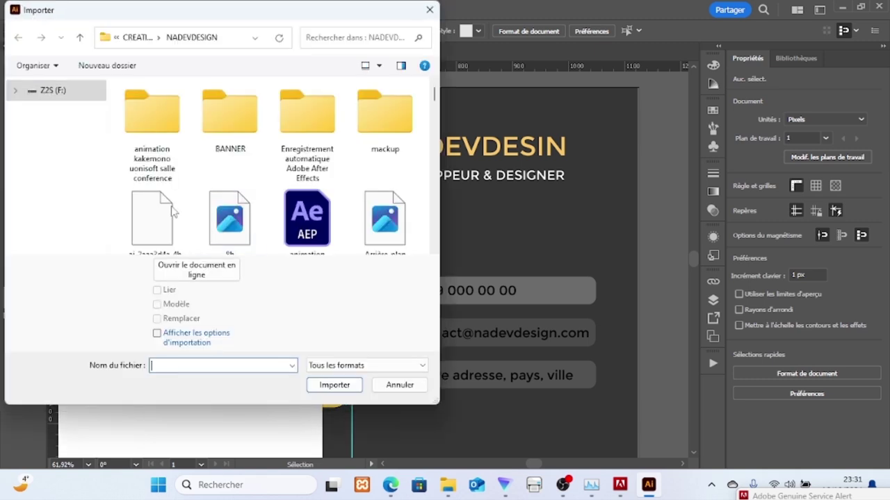
click(329, 386)
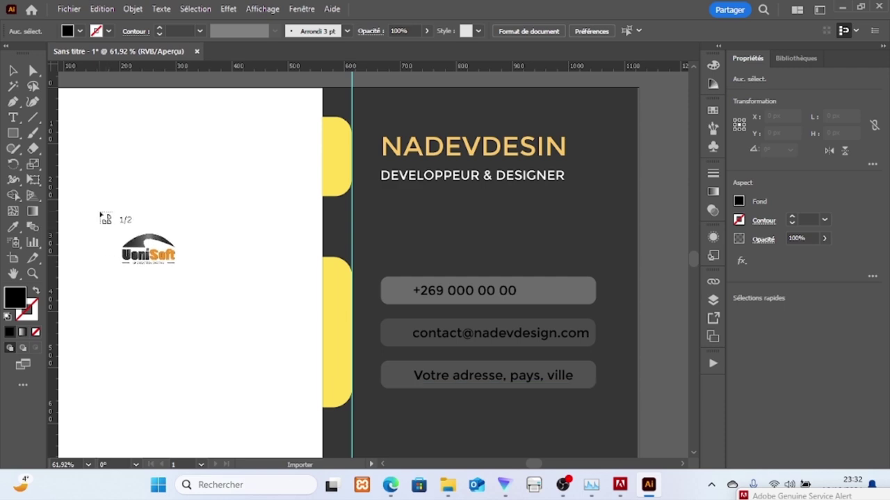
click(87, 186)
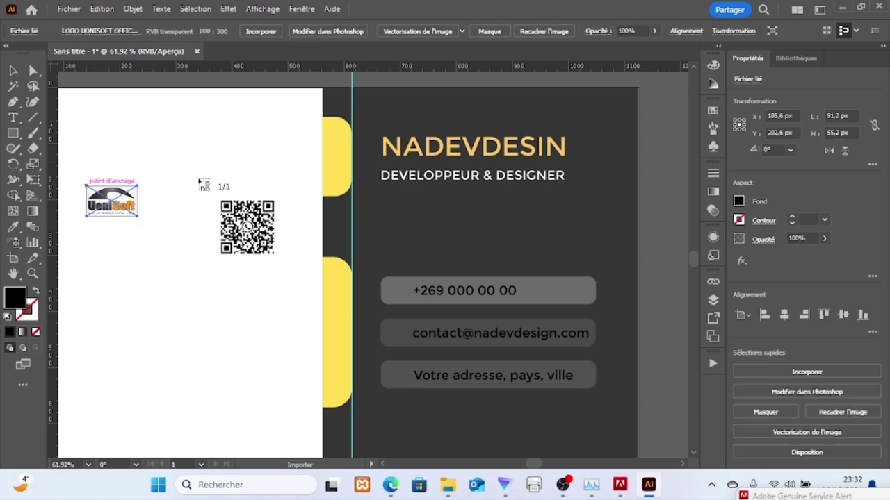
click(103, 277)
Drag the ND logo in from Explorer and shrink both it and the QR code.
key(alt+Tab)
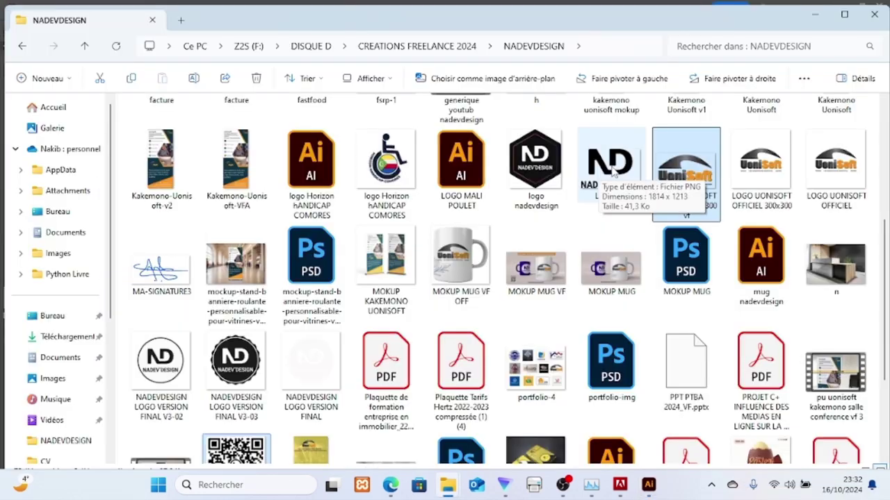
mouse_move(233, 360)
mouse_down()
mouse_move(394, 231)
mouse_move(323, 209)
mouse_up()
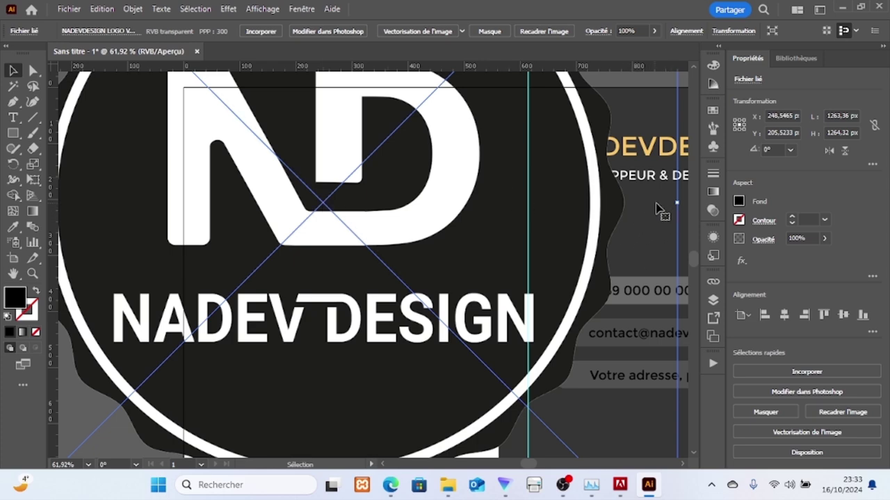
key(shift)
drag(676, 204, 444, 209)
click(410, 354)
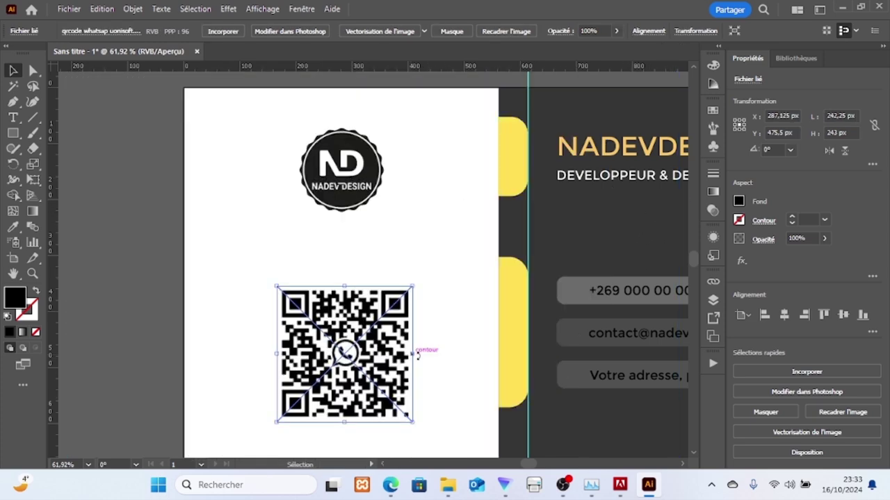
drag(418, 355, 392, 354)
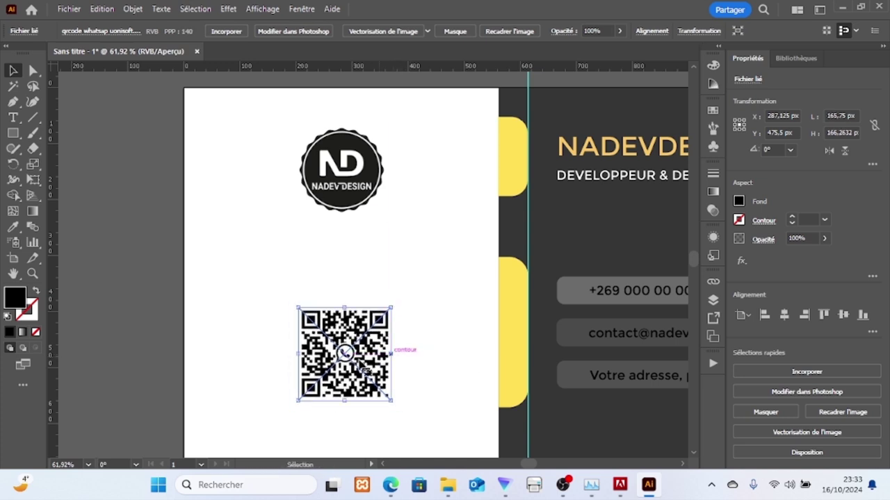
key(m)
scroll(299, 327, right, 2)
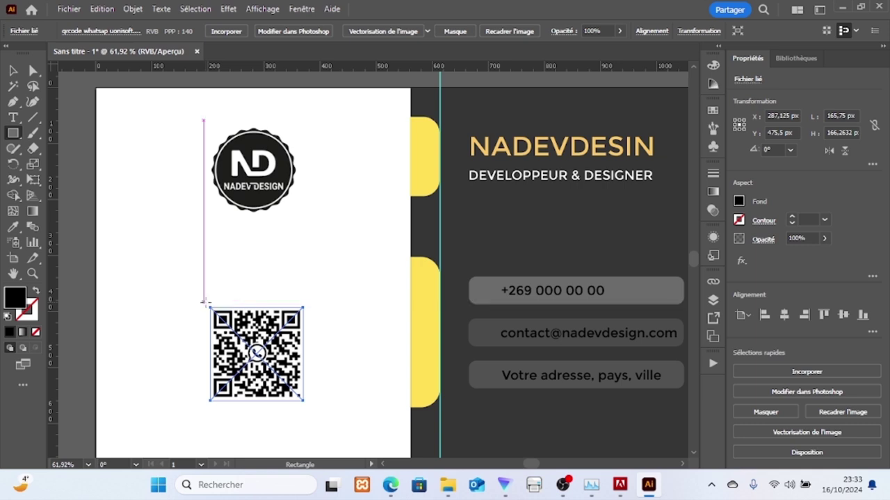
Draw a square over the QR code, colour it tab yellow, and send it behind.
mouse_move(204, 303)
mouse_down()
mouse_move(306, 382)
mouse_move(310, 408)
mouse_up()
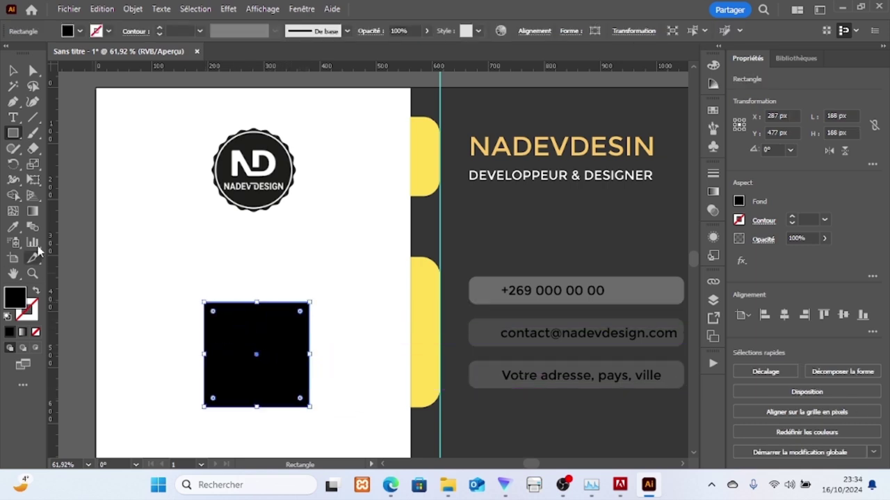
key(i)
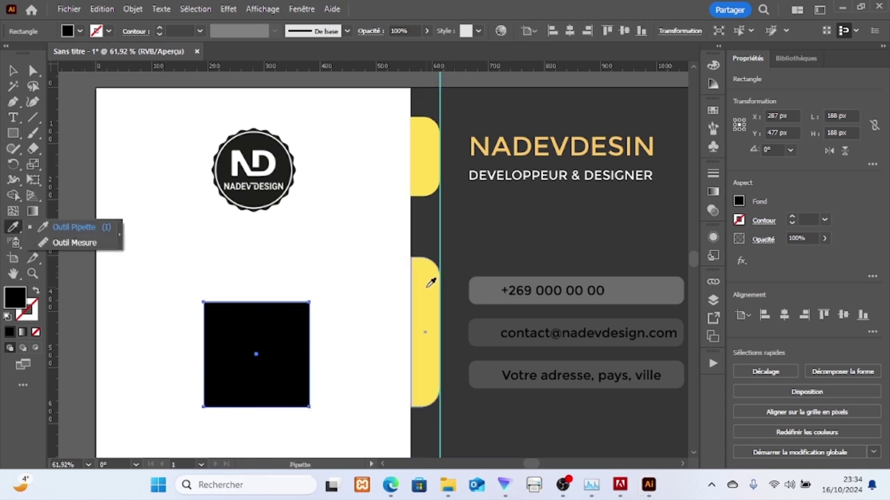
click(415, 164)
key(v)
key(F7)
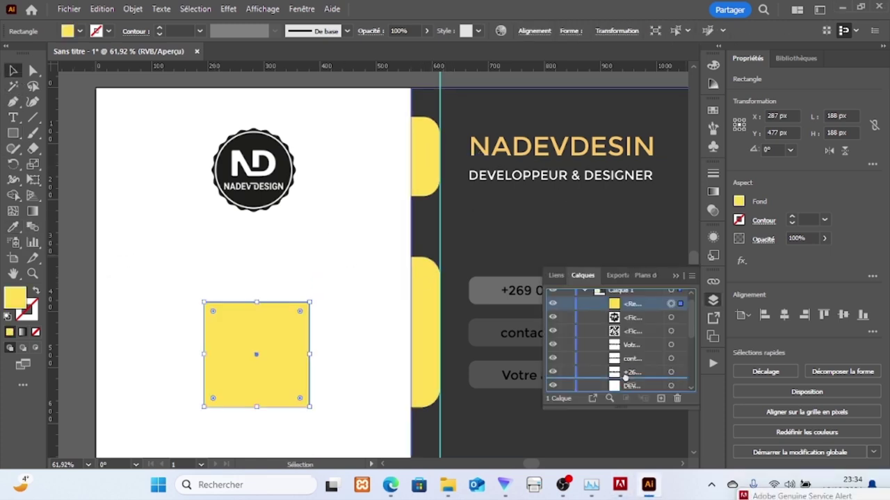
key(ctrl+[)
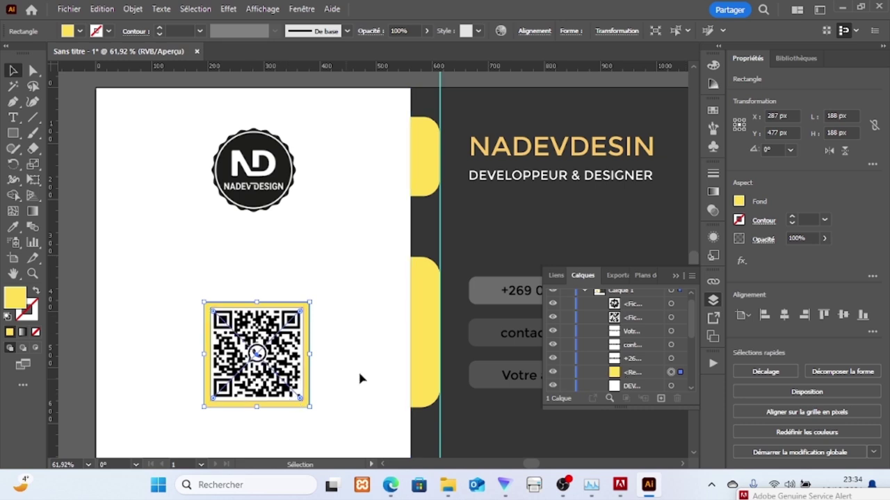
click(355, 333)
key(t)
click(229, 229)
text(n)
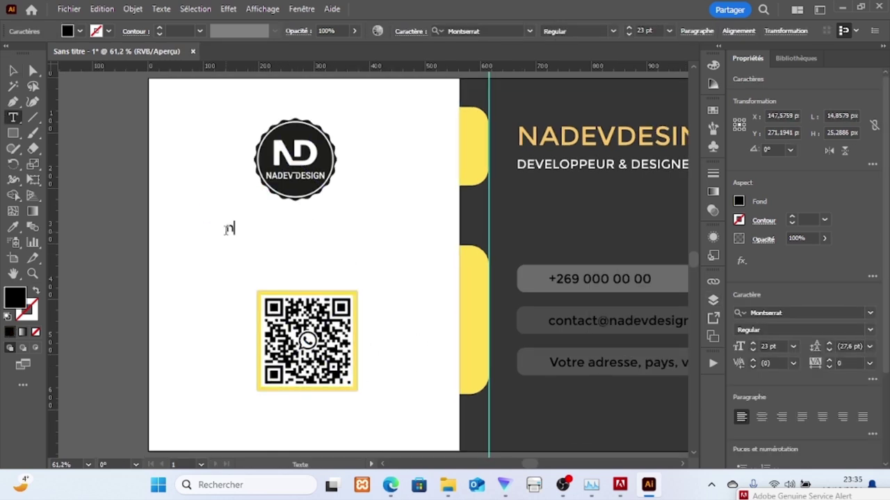
Type NADEVDESIGN with 'NAKIB DEVELOPPEUR DESIGNER' on a second line below the logo.
key(BackSpace)
text(NADE)
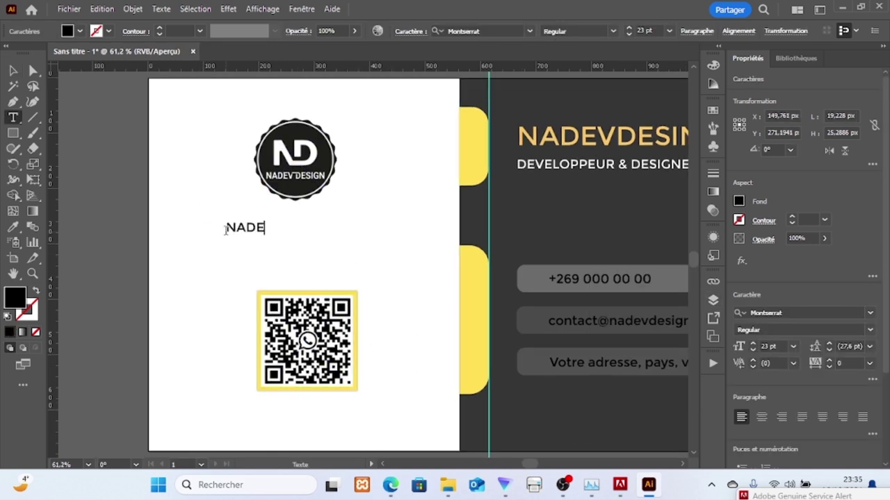
text(V)
text(DESIG)
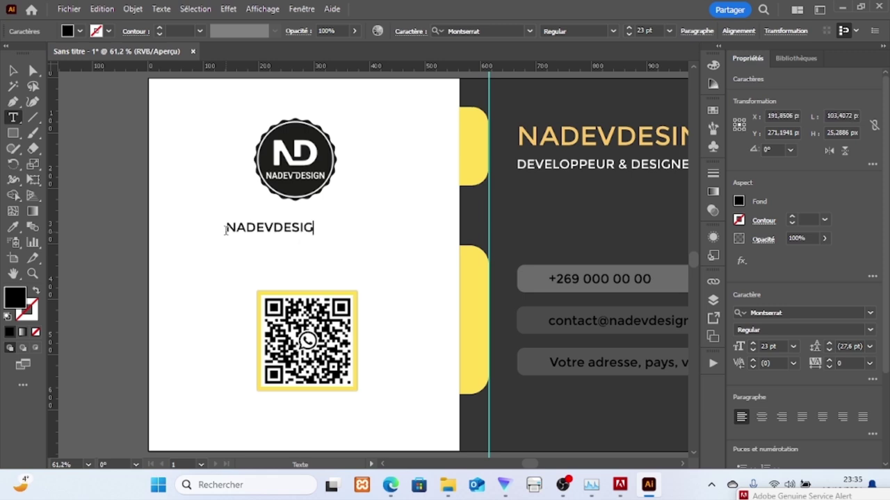
text(N)
key(Return)
text(N)
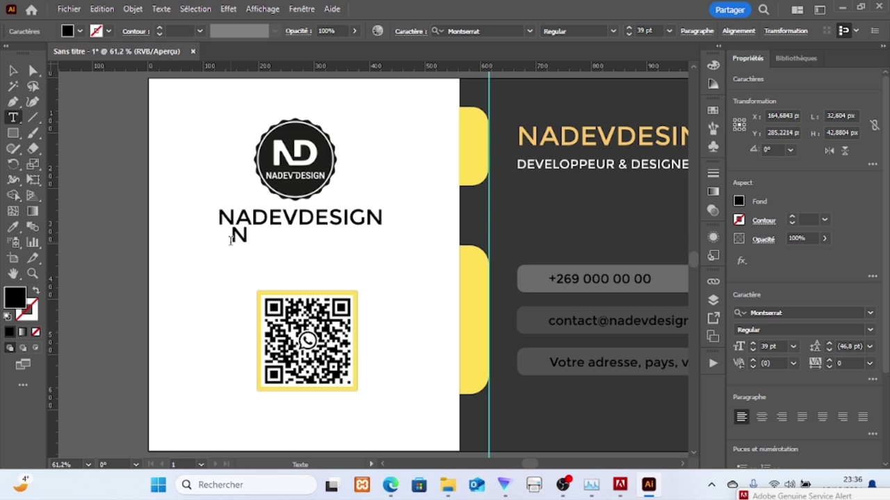
text(AKIB )
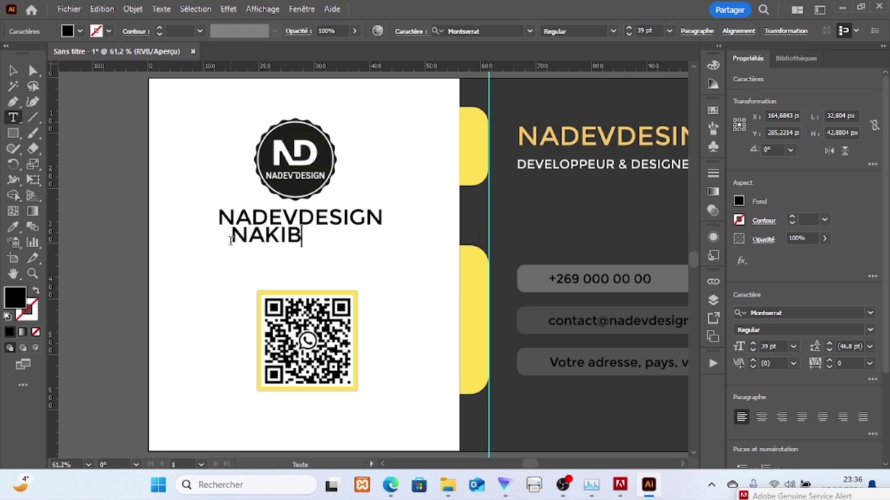
text(DEVEL)
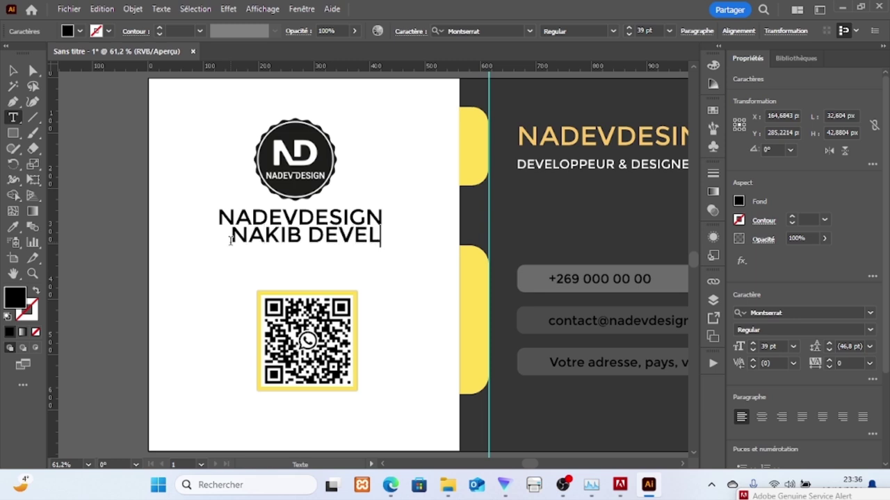
text(OPPEUR)
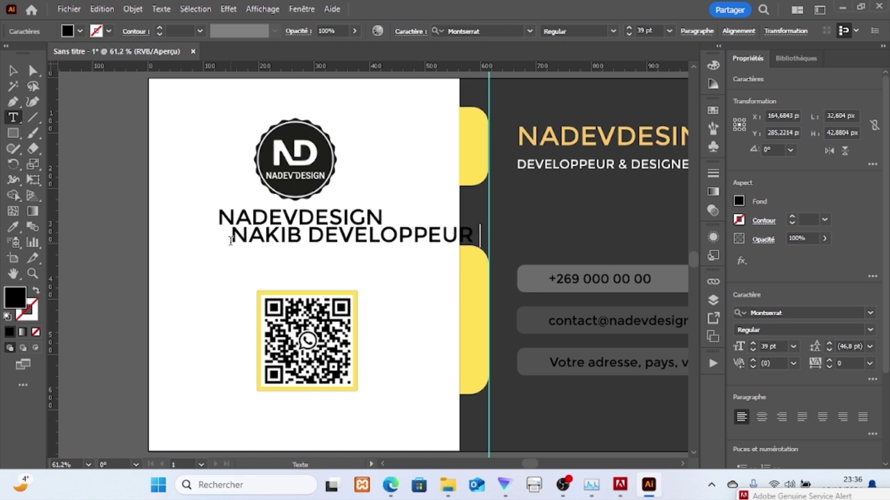
text( DESI)
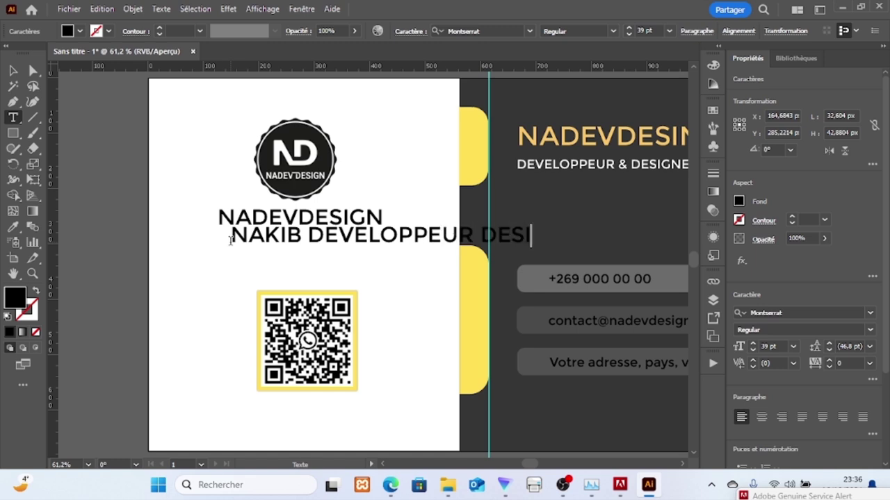
text(GNE)
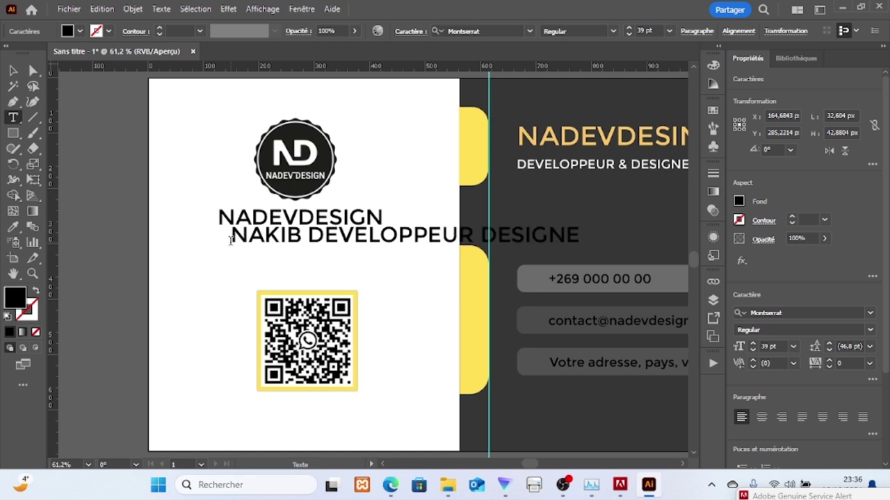
text(R)
Shrink the tagline and nudge it up under NADEVDESIGN.
key(Escape)
click(771, 345)
scroll(772, 345, down, 5)
scroll(775, 345, down, 3)
scroll(780, 346, down, 10)
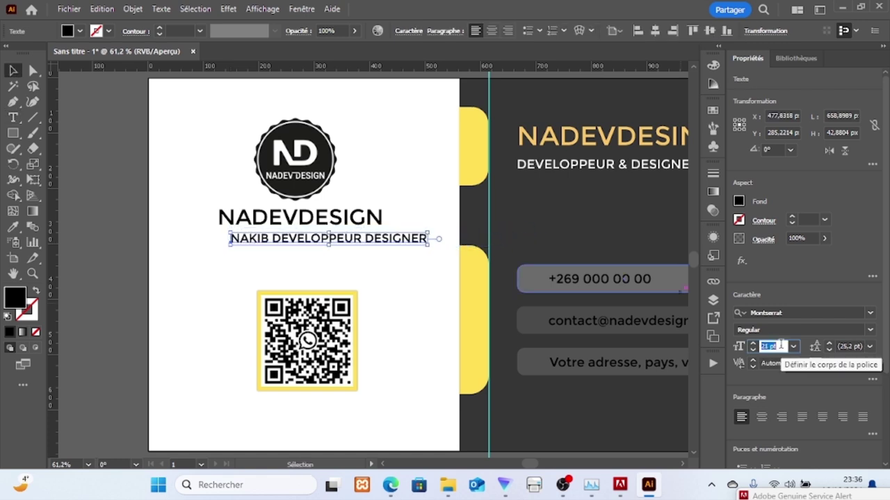
scroll(780, 345, down, 2)
scroll(780, 345, down, 1)
drag(333, 244, 321, 240)
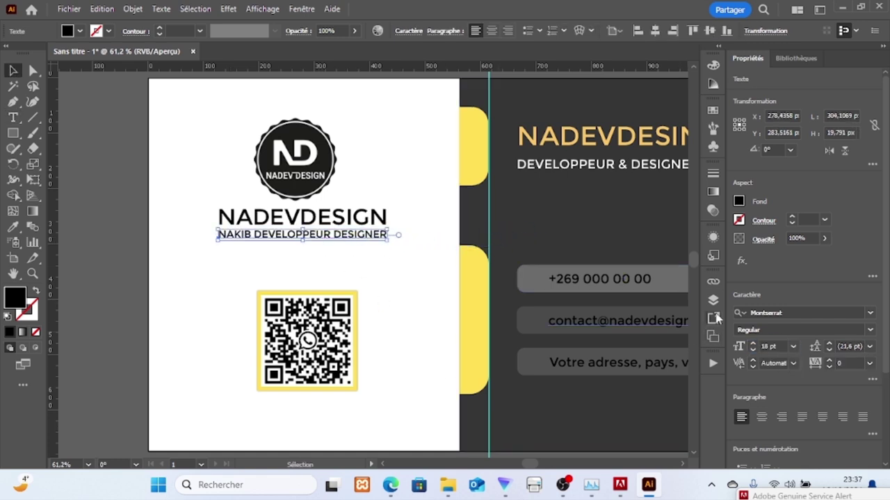
Set the subtitle to 17 pt and shift it slightly right to centre it.
click(767, 346)
scroll(768, 346, down, 1)
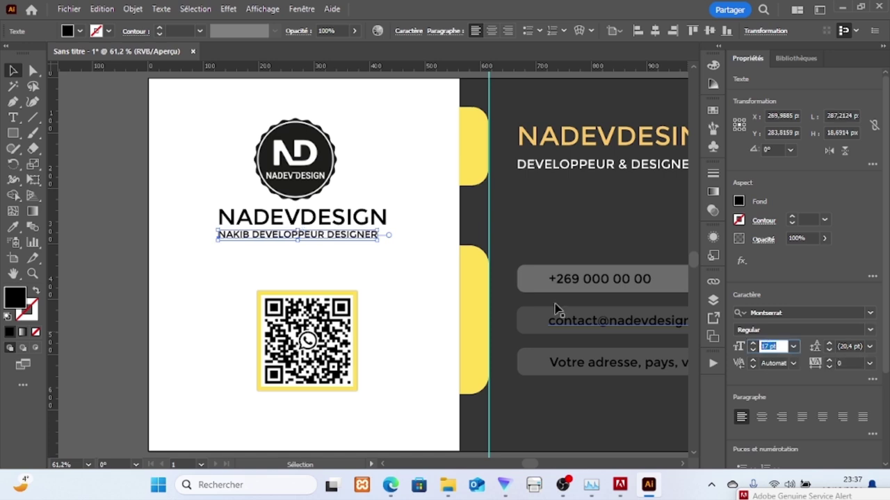
click(409, 275)
drag(341, 235, 343, 238)
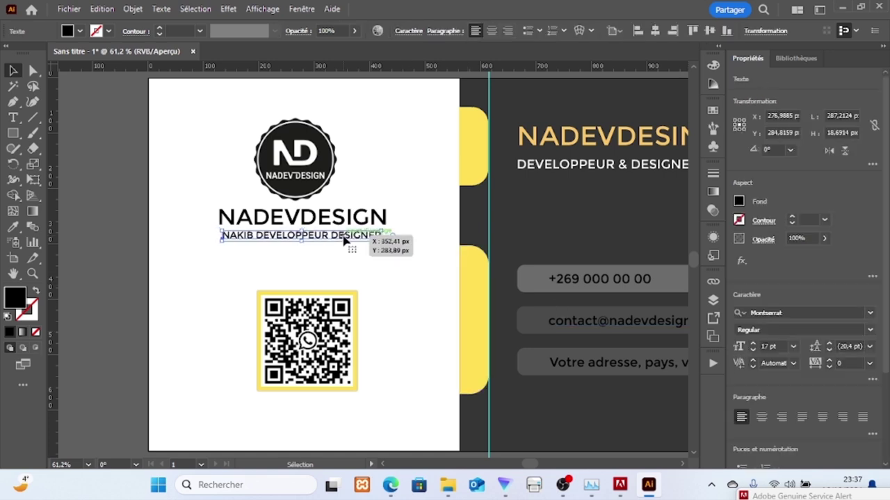
drag(343, 238, 347, 238)
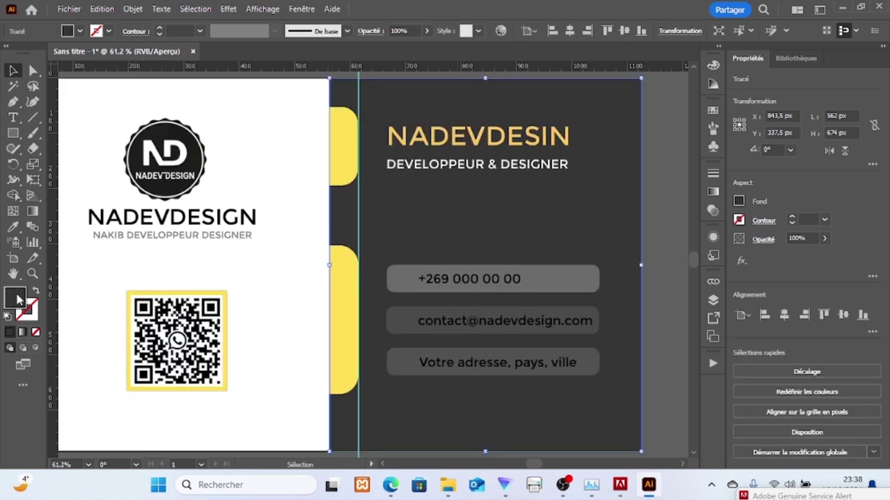
Change the background panel's fill to dark grey #2D2D2D in the Color Picker.
double_click(18, 299)
click(522, 300)
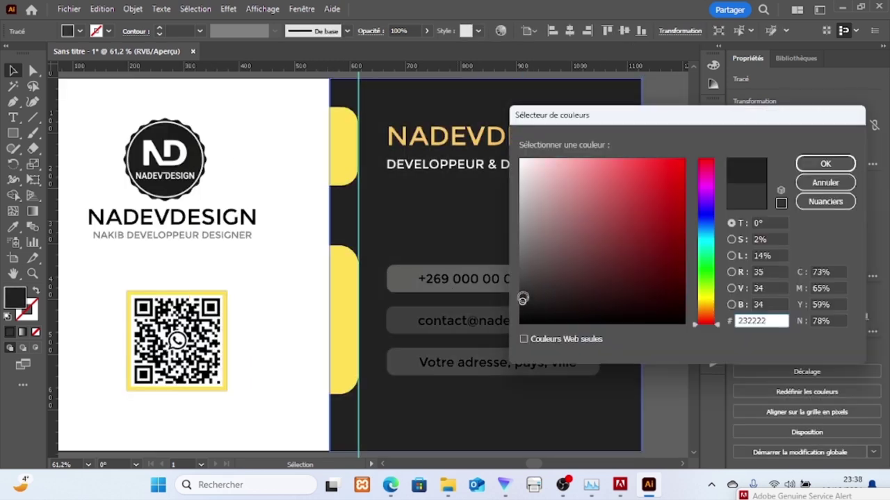
click(523, 298)
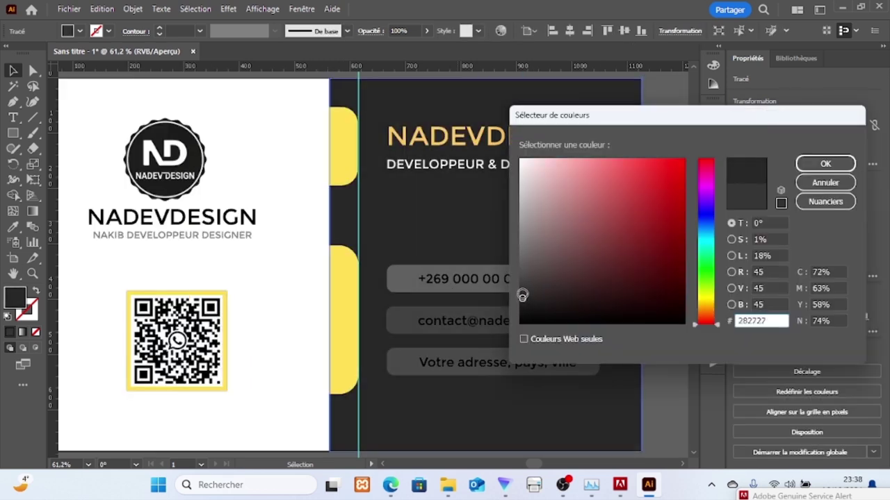
click(522, 294)
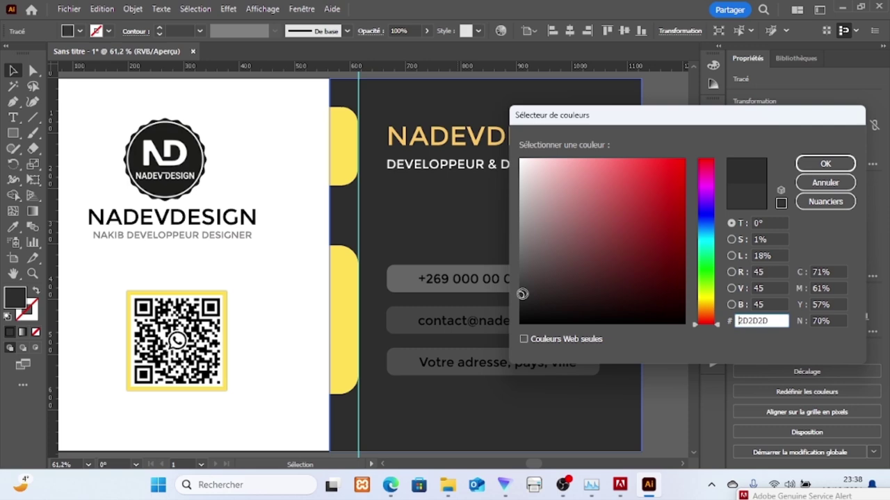
click(825, 163)
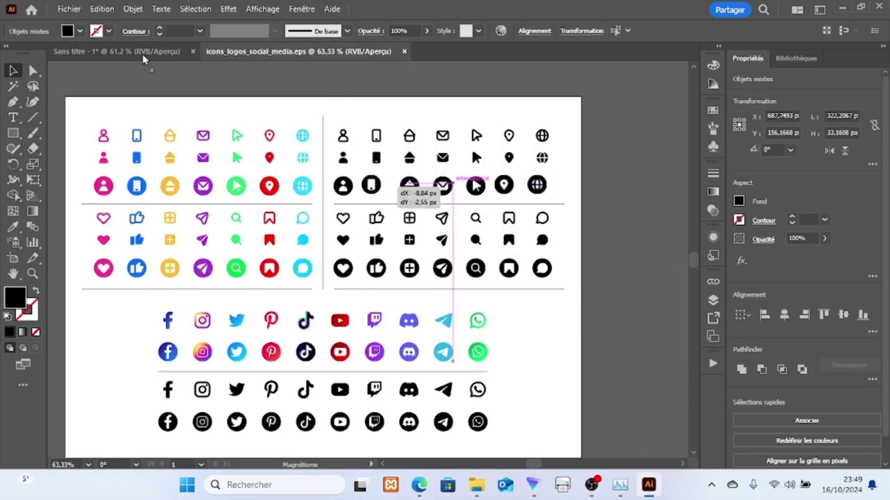
Paste the copied contact icon group onto the business card.
click(146, 53)
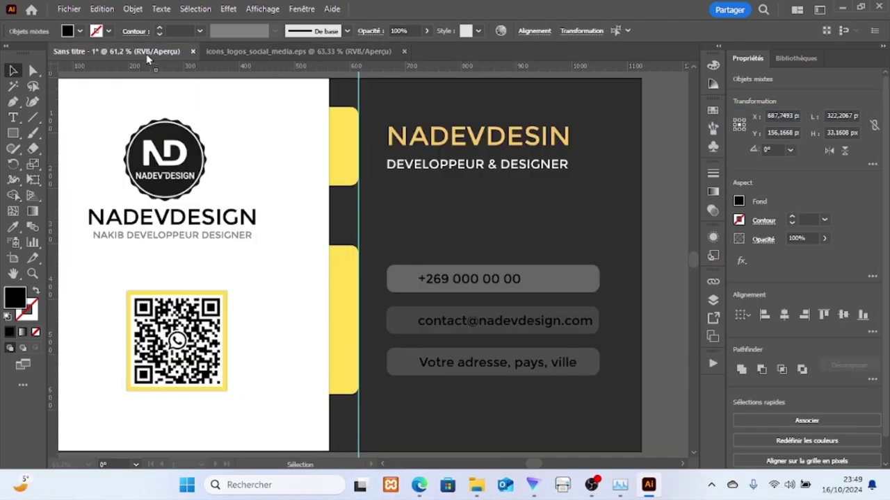
key(ctrl+v)
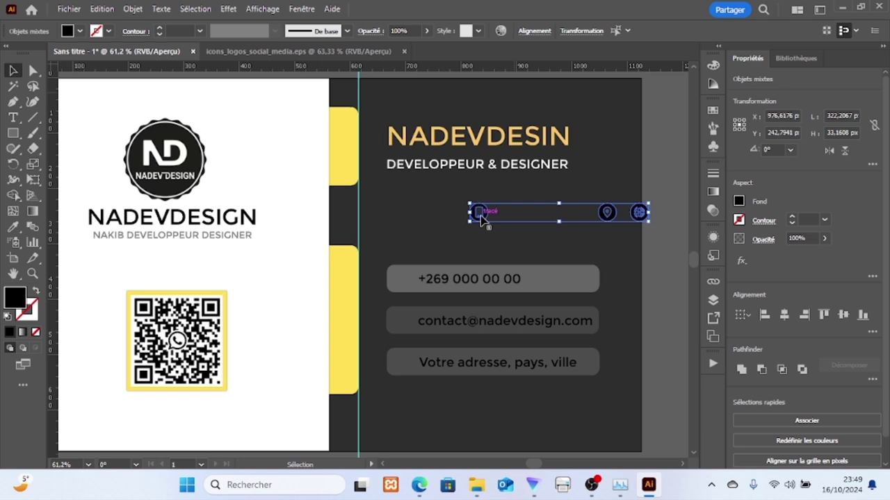
drag(479, 212, 162, 101)
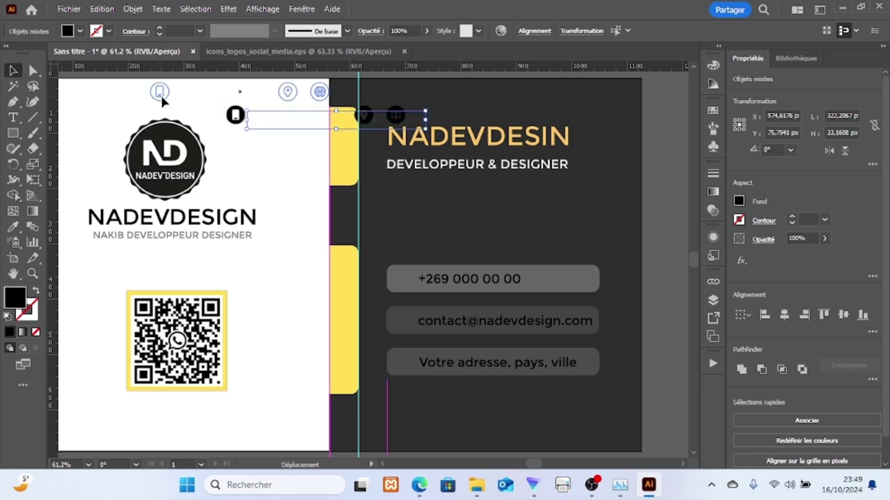
click(246, 153)
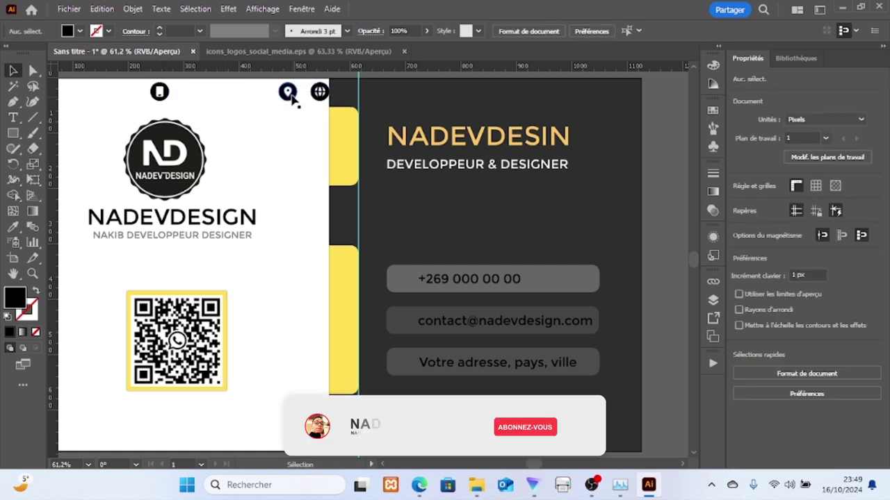
Put the location and phone icons on their bars and delete the globe icon.
drag(292, 101, 402, 362)
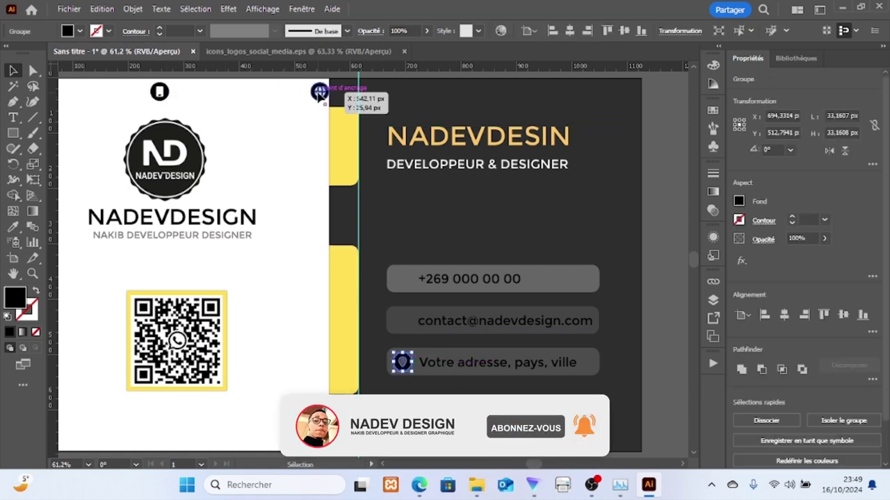
drag(319, 93, 300, 328)
drag(159, 91, 402, 287)
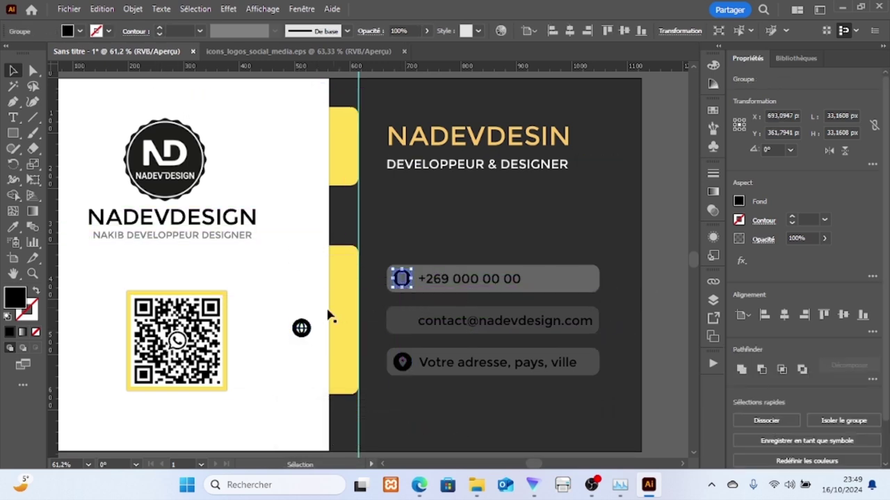
click(301, 329)
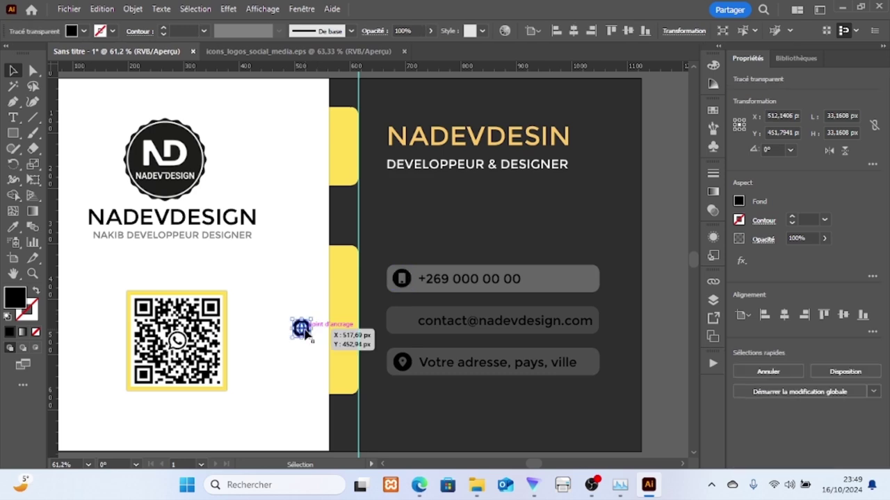
key(Delete)
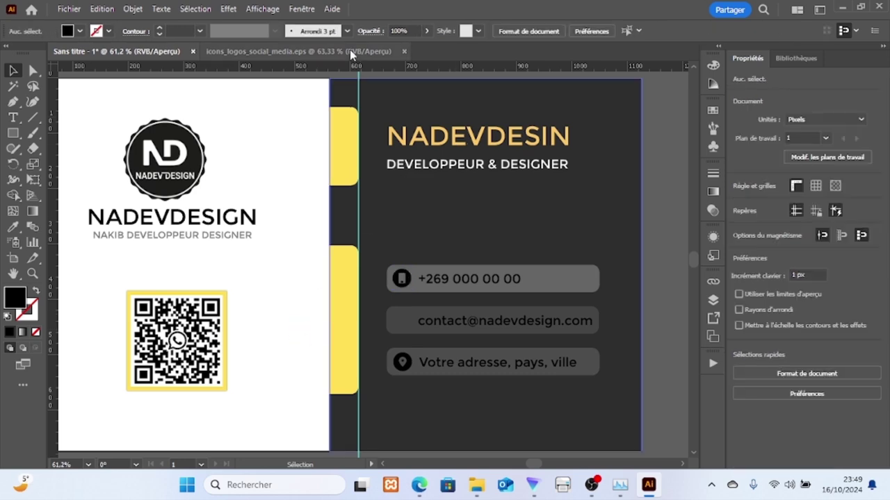
Add the envelope icon from the EPS icon set to the e-mail bar.
click(349, 49)
click(661, 255)
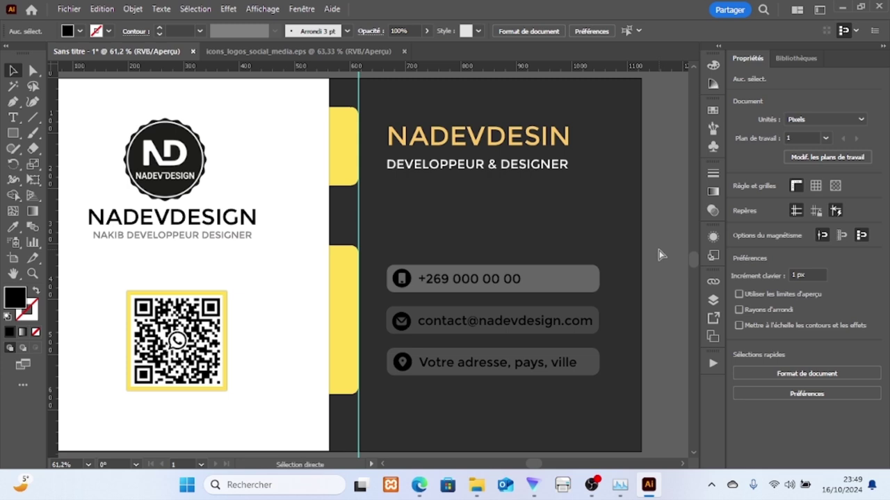
key(ctrl+plus)
key(ctrl+plus)
key(ctrl+plus)
key(ctrl+plus)
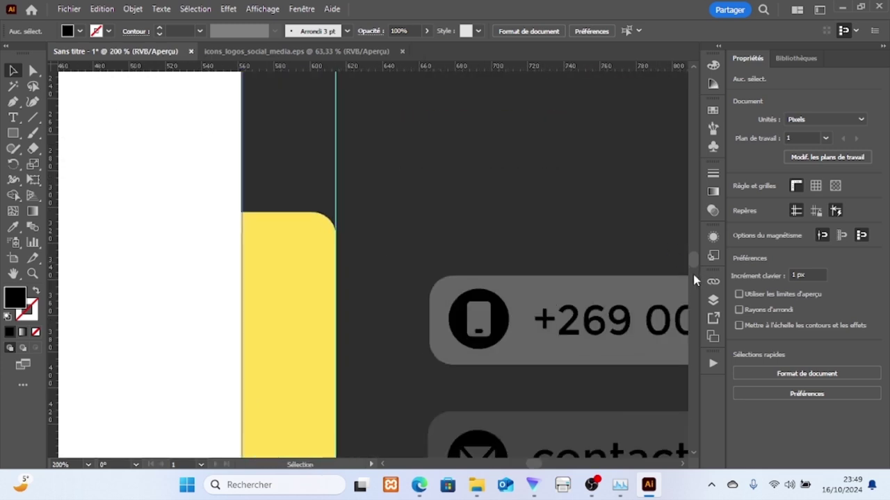
Fill the three icon circles with the side panels' yellow using the Eyedropper.
scroll(694, 271, down, 4)
scroll(694, 268, up, 1)
scroll(699, 263, up, 1)
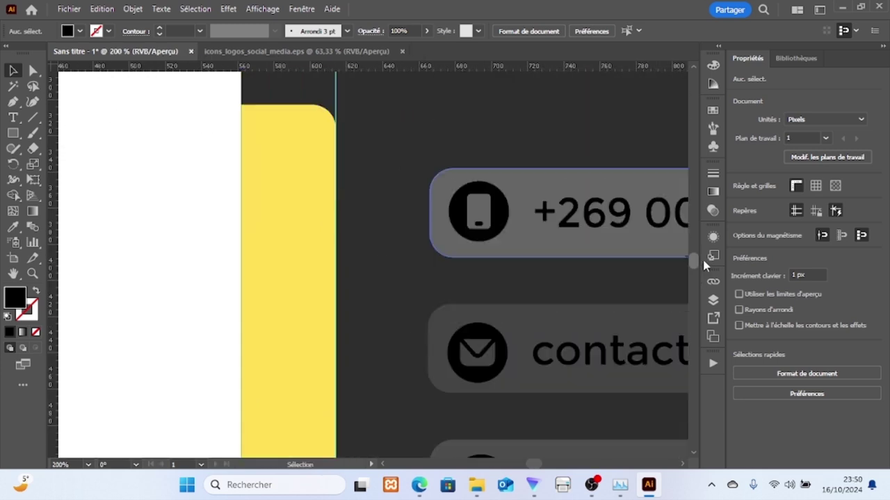
click(292, 196)
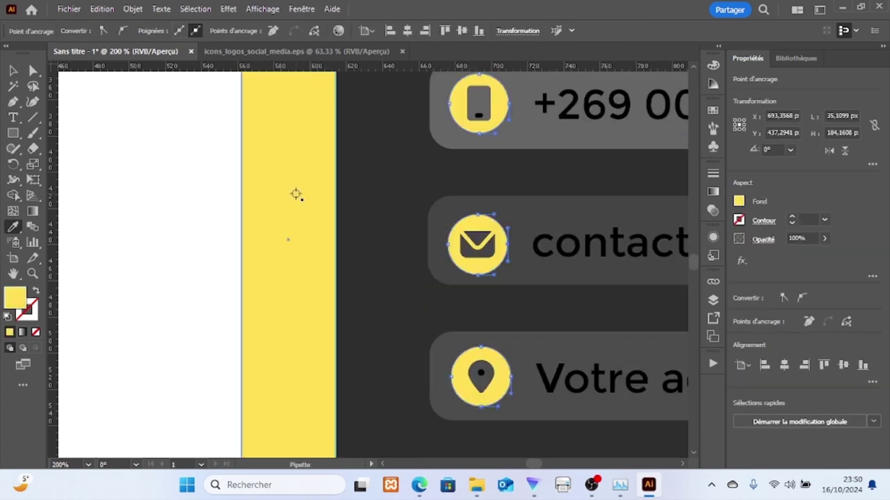
click(13, 70)
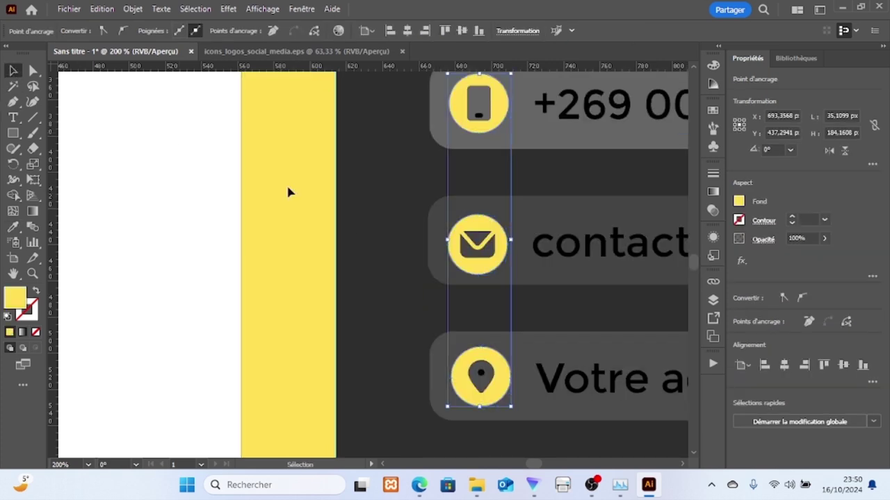
click(205, 257)
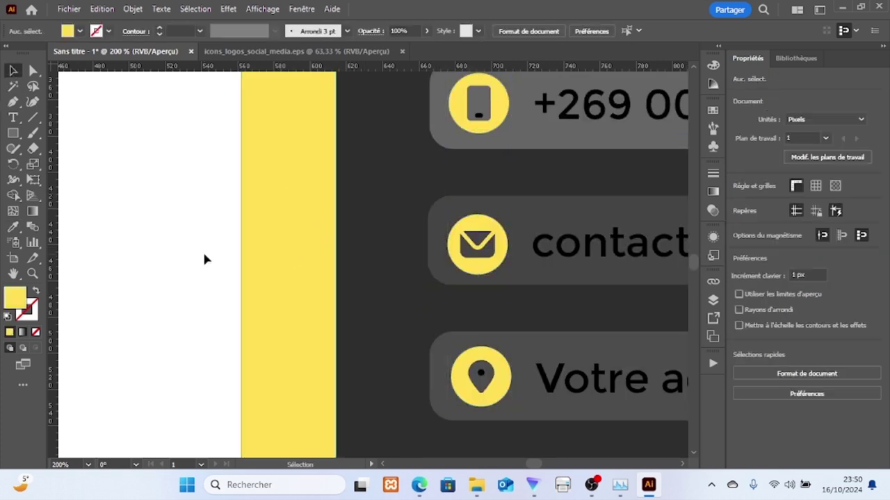
key(ctrl+0)
key(ctrl+minus)
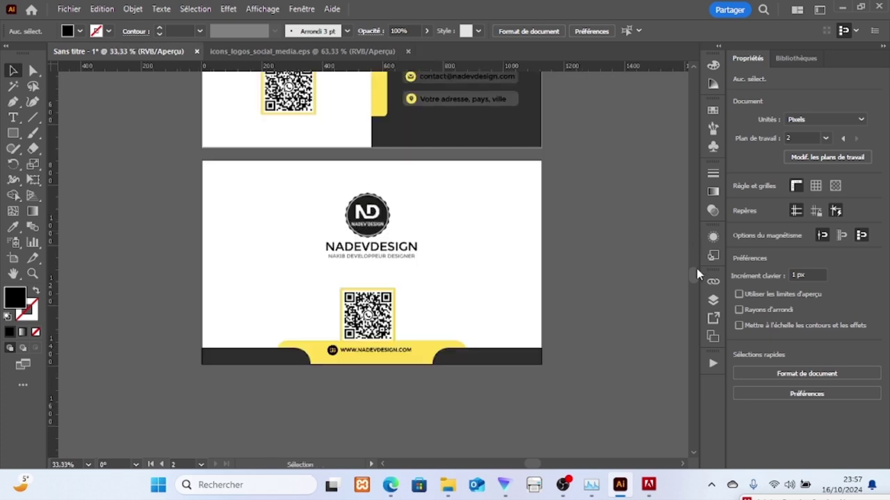
drag(695, 276, 695, 262)
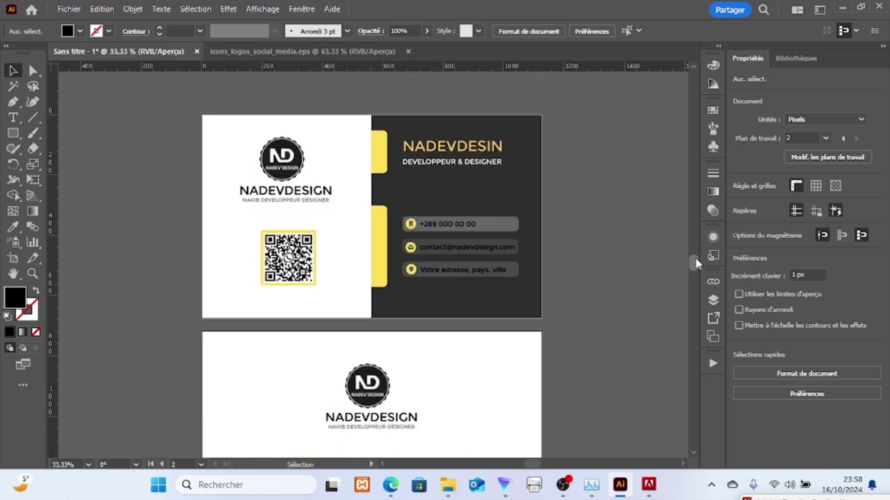
scroll(696, 260, up, 1)
key(ctrl+plus)
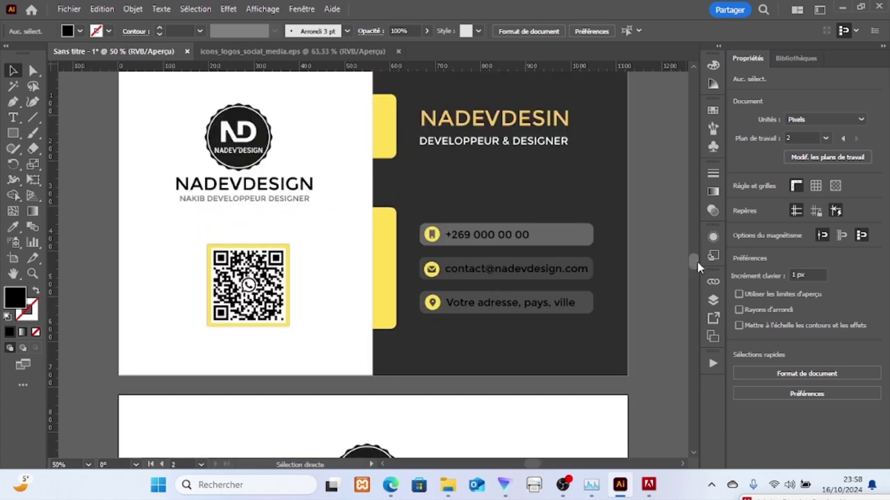
key(ctrl+plus)
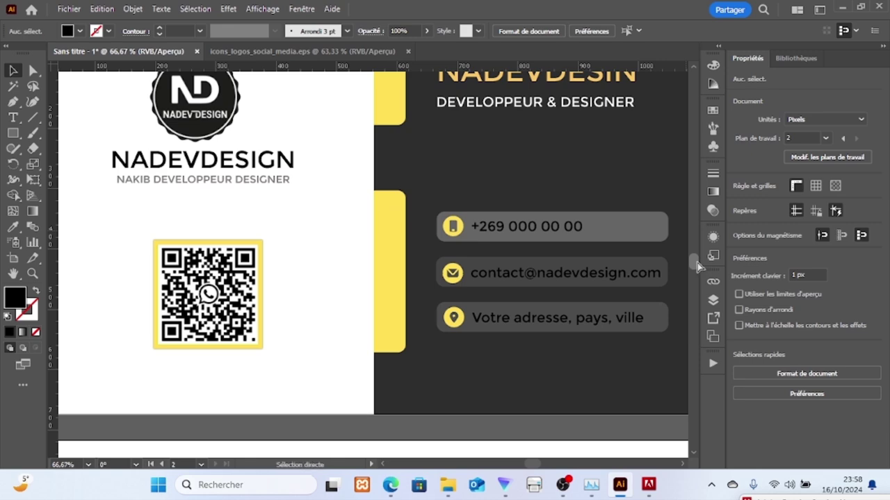